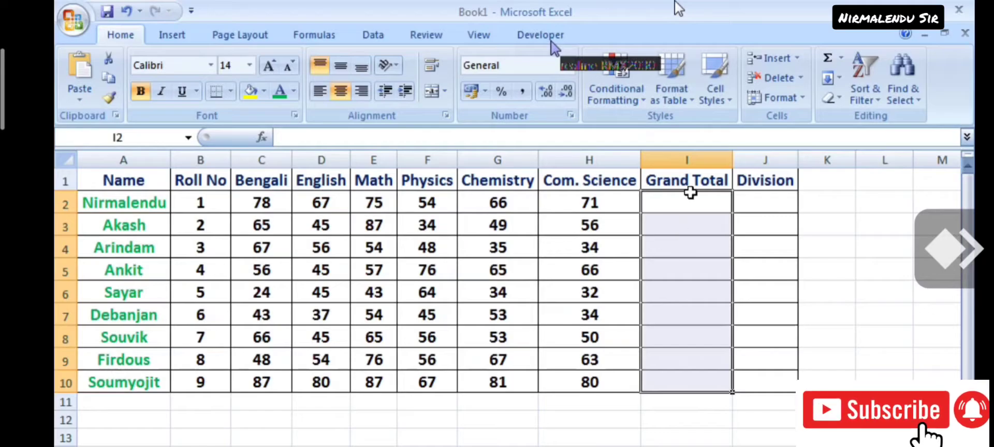
# - Calculate the first student's grand total in I2 with the formula =sum(C2:H2)-min(E2:H2)
pyautogui.click(667, 210)
pyautogui.write('=')
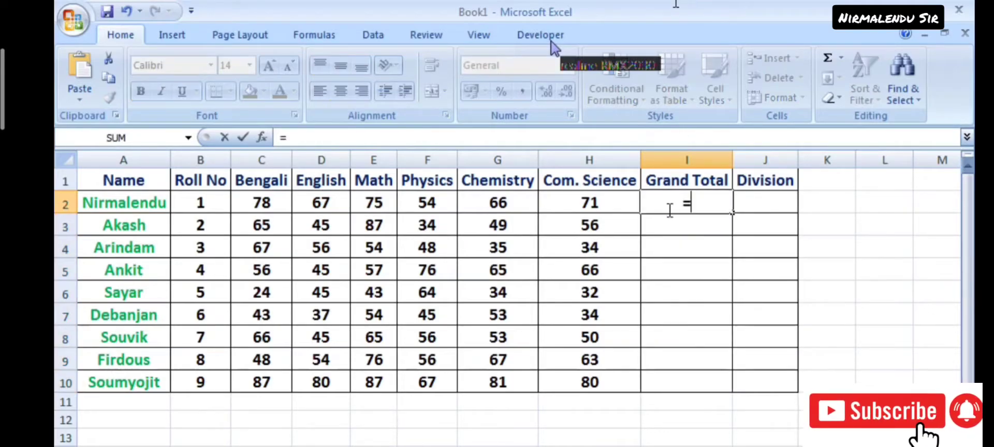
pyautogui.write('sum(')
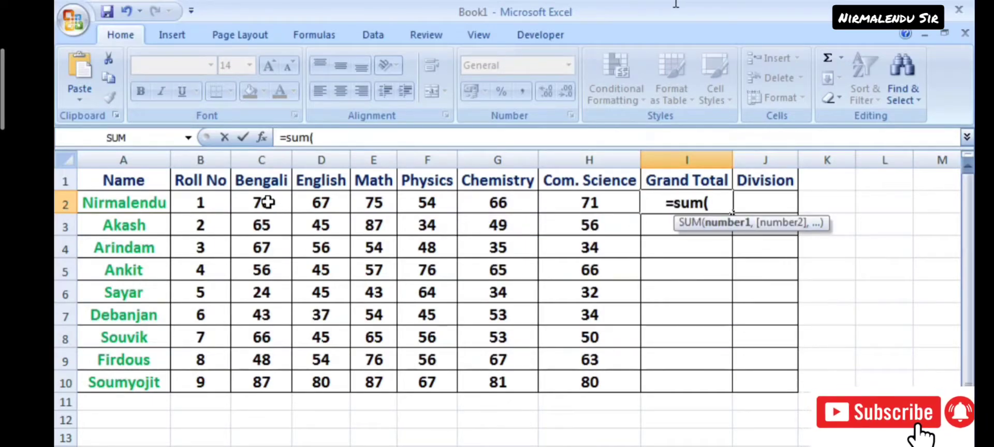
pyautogui.moveTo(266, 199); pyautogui.dragTo(566, 195)
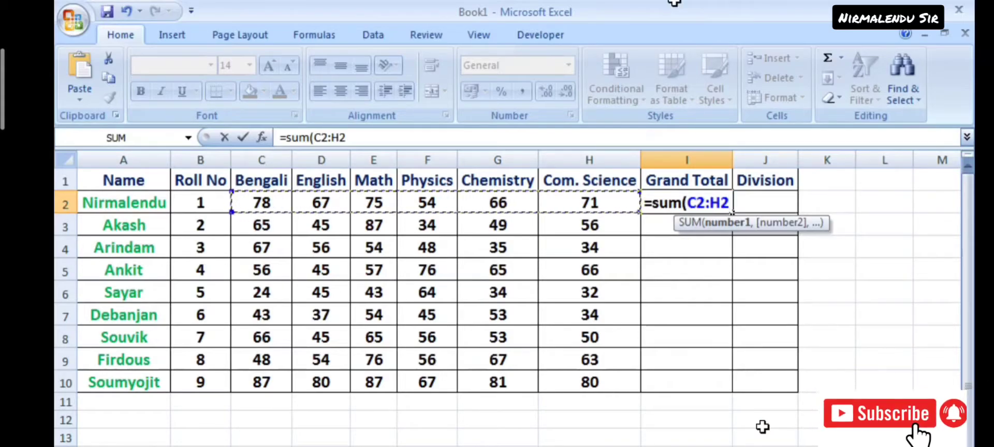
pyautogui.write(')-mi')
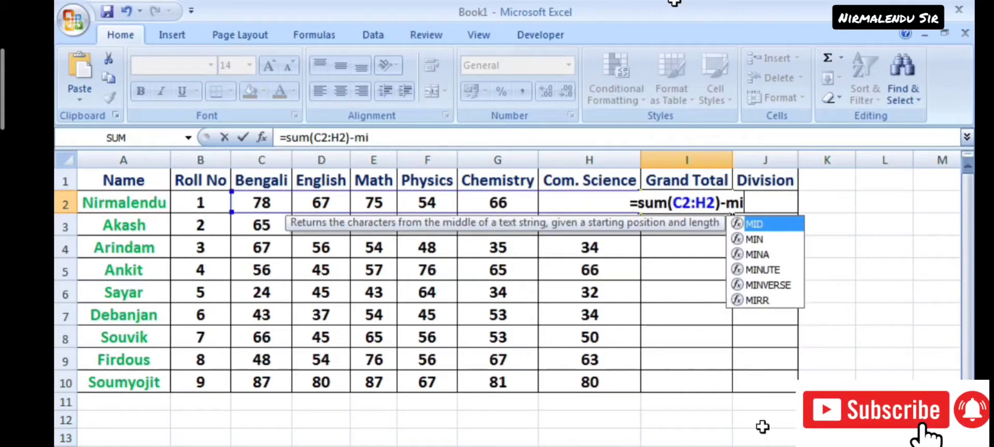
pyautogui.write('n(')
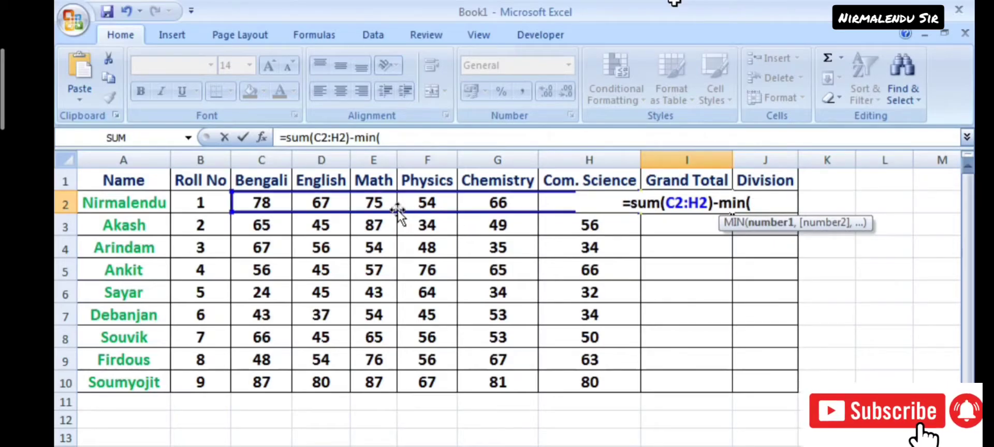
pyautogui.click(376, 205)
pyautogui.moveTo(376, 205); pyautogui.dragTo(549, 202)
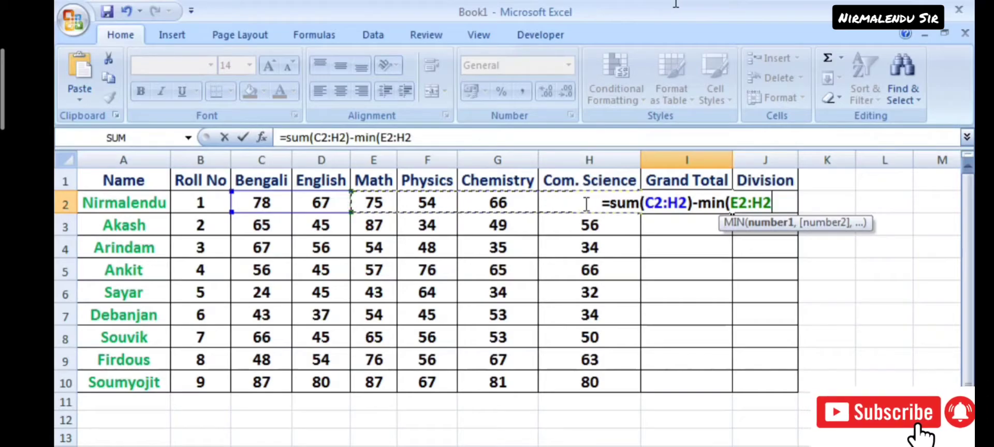
pyautogui.write(')')
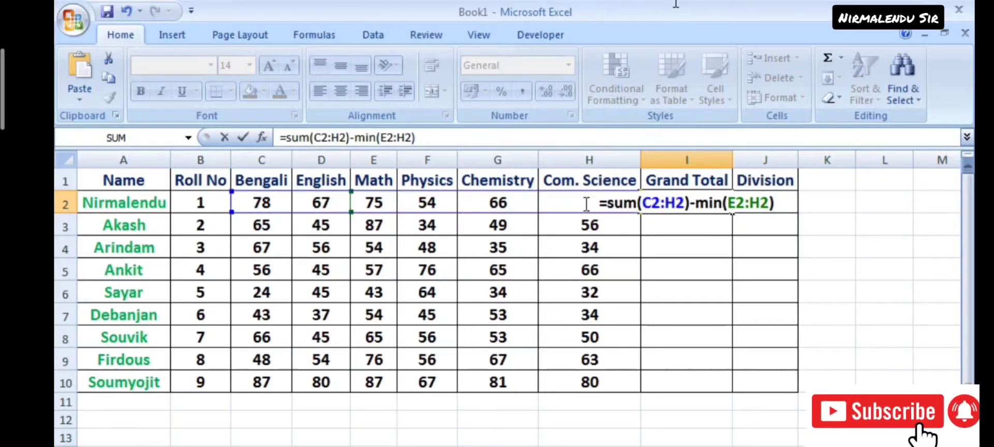
pyautogui.press('Return')
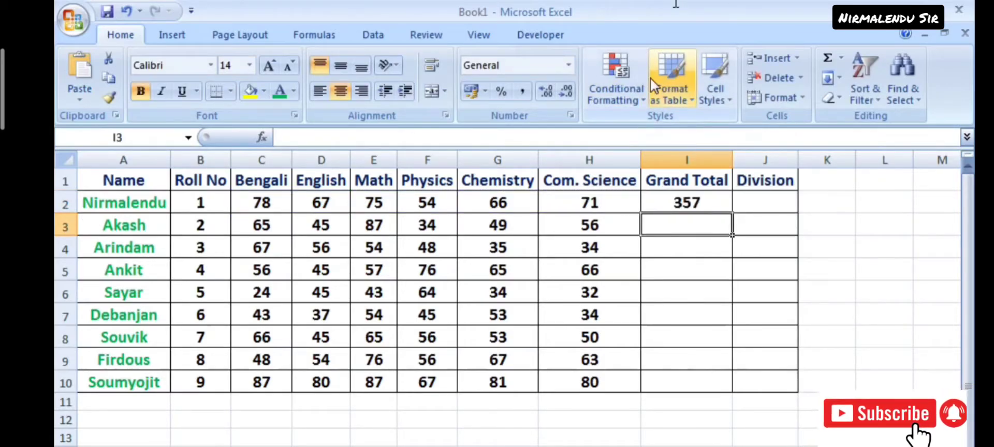
# - Fill the Grand Total formula from I2 down through I10 and review the formula in I2
pyautogui.click(712, 204)
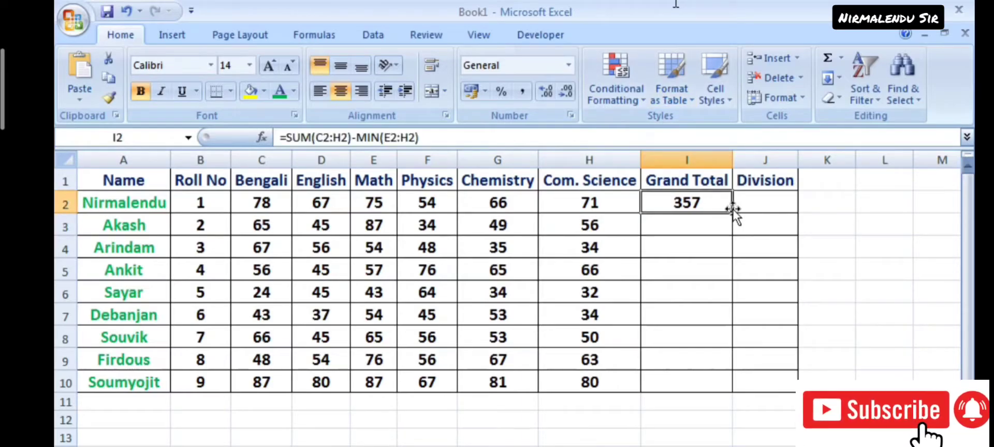
pyautogui.moveTo(732, 213); pyautogui.dragTo(739, 400)
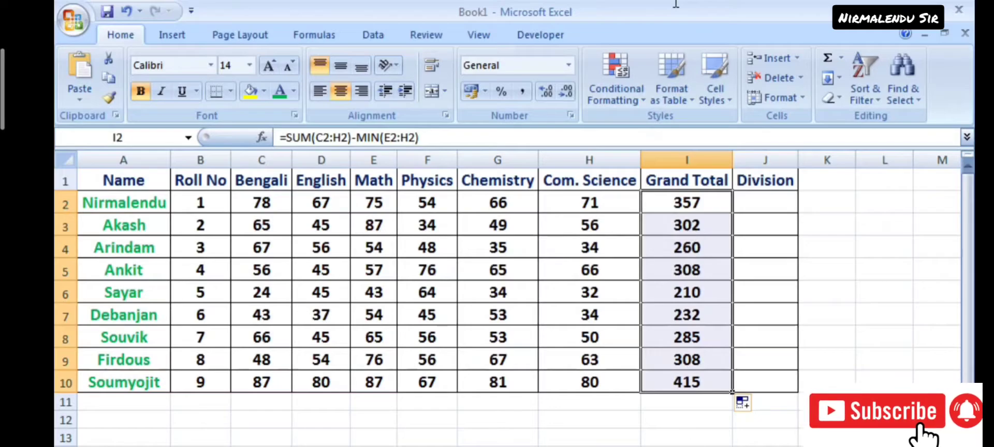
pyautogui.click(692, 208)
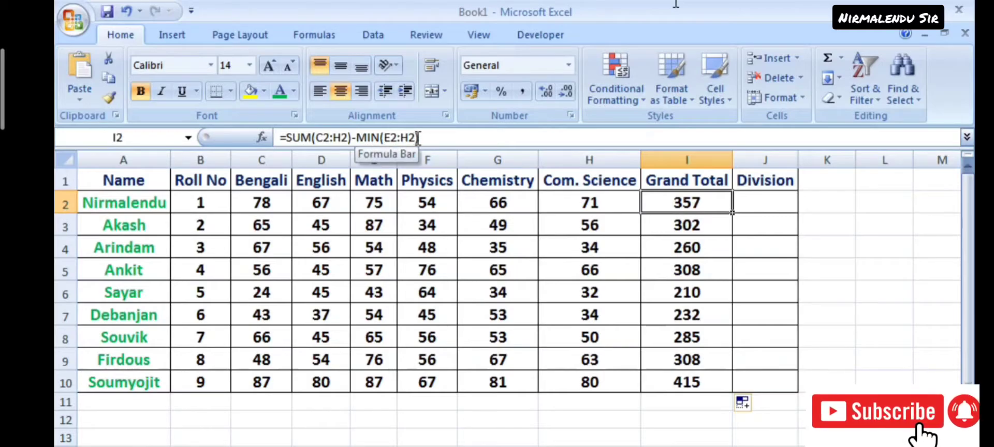
# - Check the division ranges table in the Word document, return to Excel and start the J2 formula with =if(AND(
pyautogui.doubleClick(762, 207)
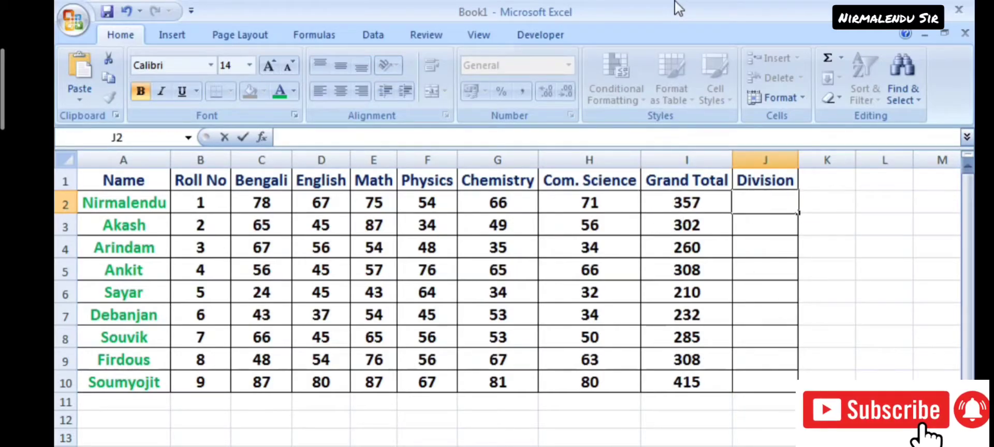
pyautogui.hotkey('alt', 'Tab')
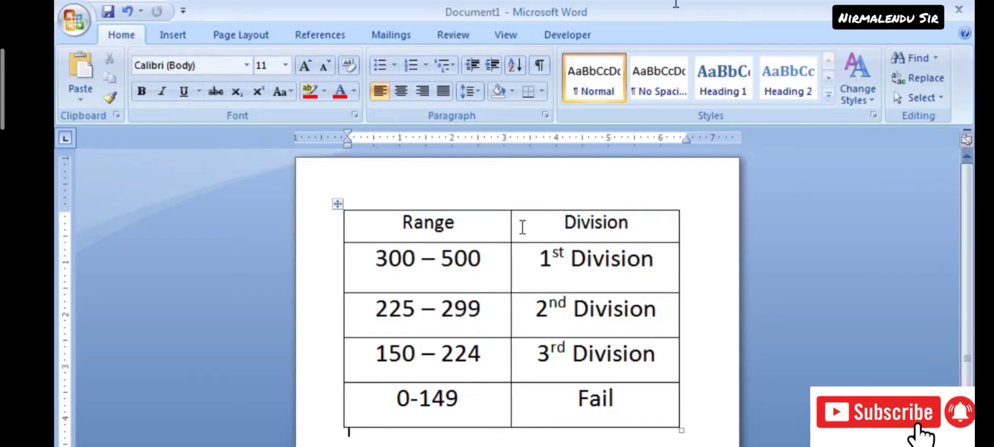
pyautogui.hotkey('alt', 'Tab')
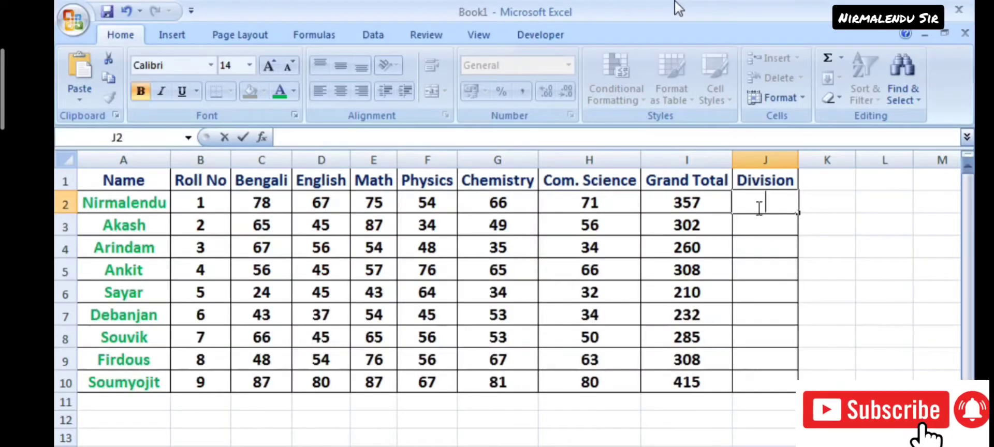
pyautogui.write('=')
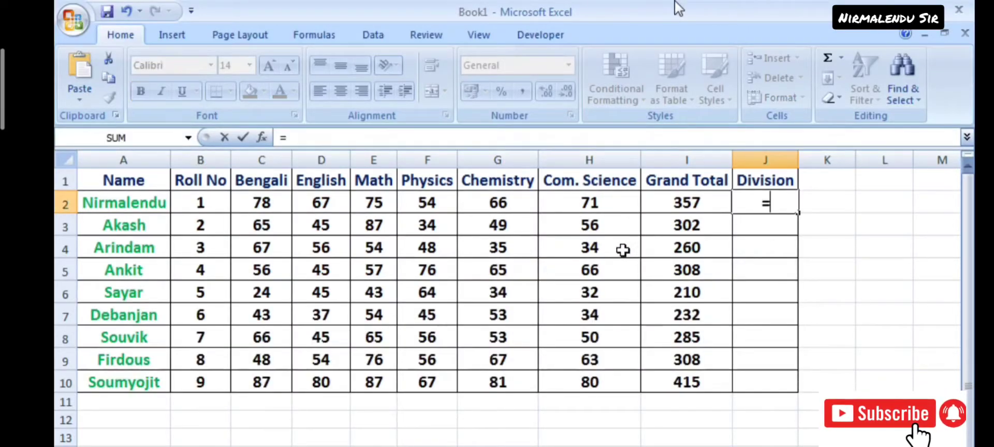
pyautogui.write('if(')
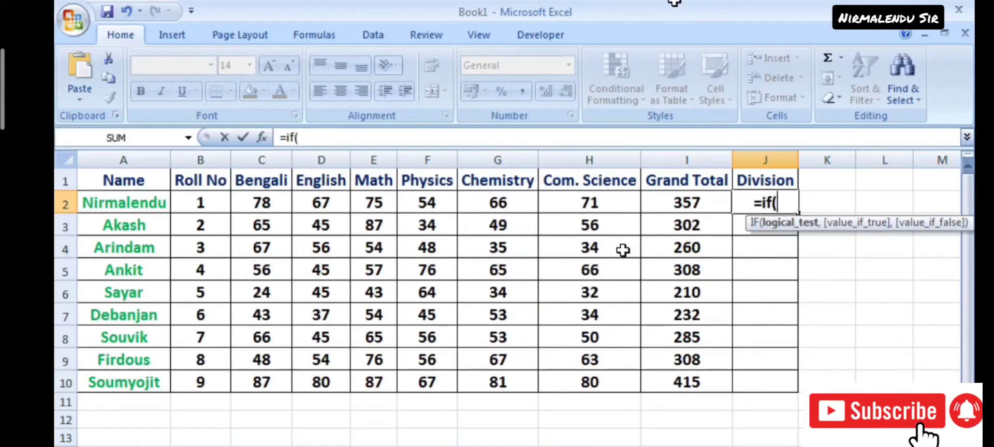
pyautogui.write('AN')
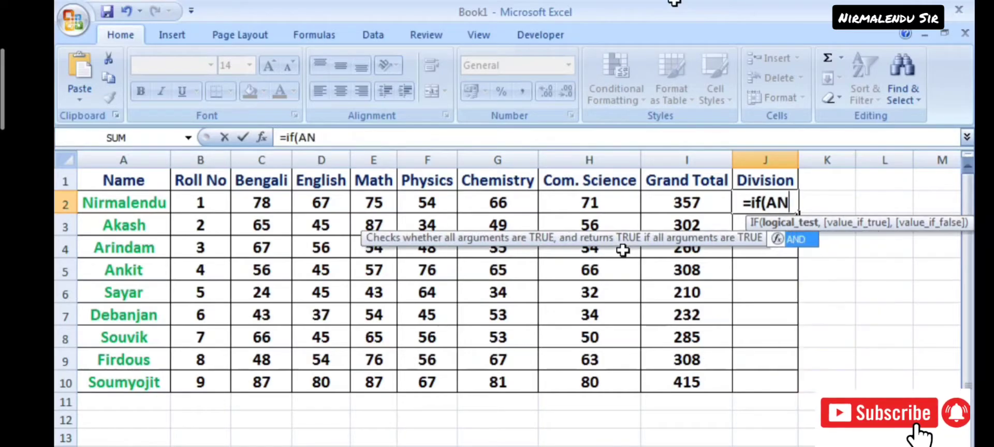
pyautogui.write('D(')
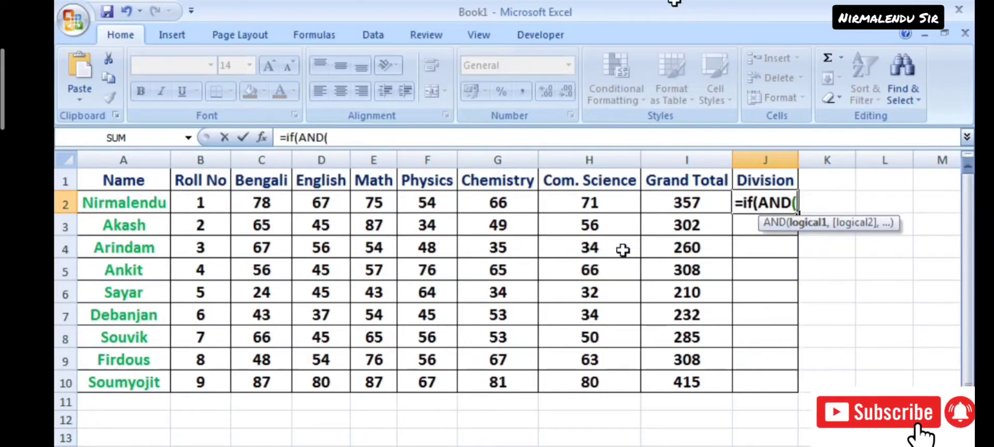
# - Add the conditions I2>=0 and I2<=149 and the result "Fail" to the J2 formula, followed by a comma
pyautogui.click(680, 203)
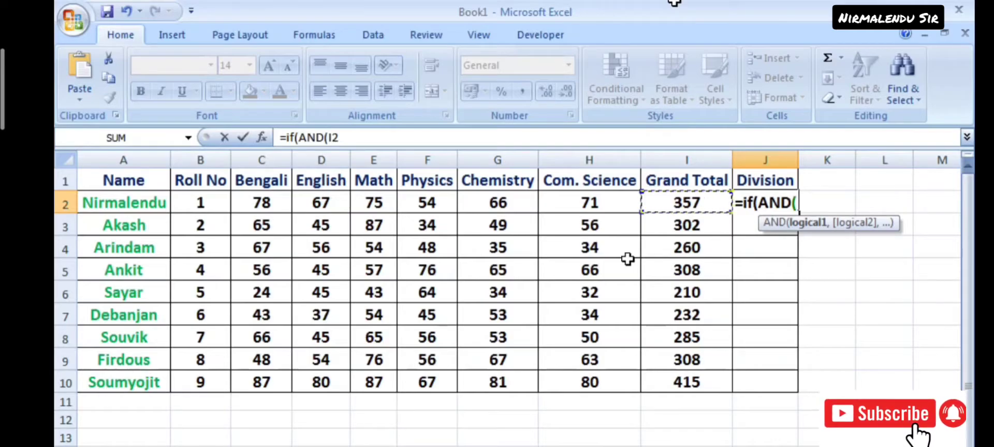
pyautogui.write('>=0')
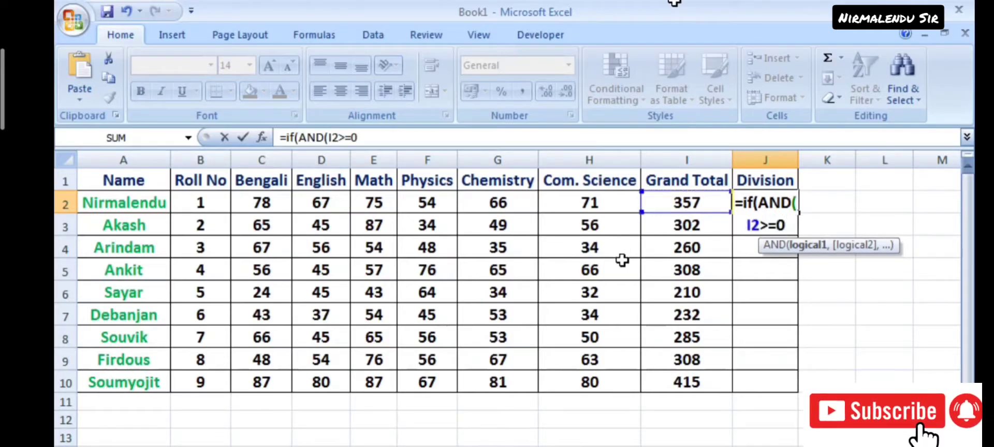
pyautogui.write(',')
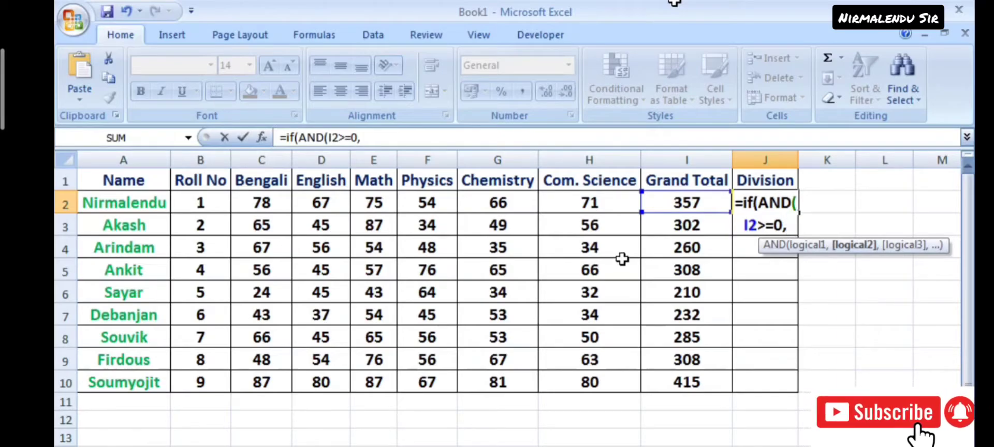
pyautogui.write('I2')
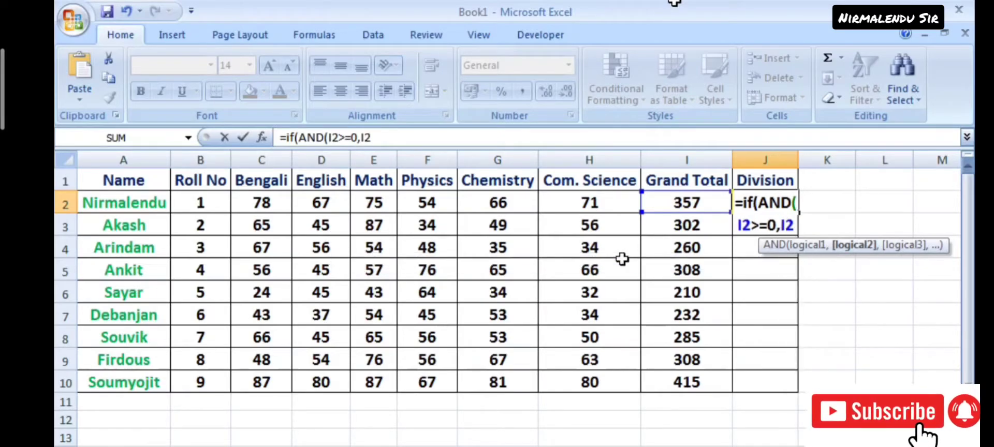
pyautogui.write('<=')
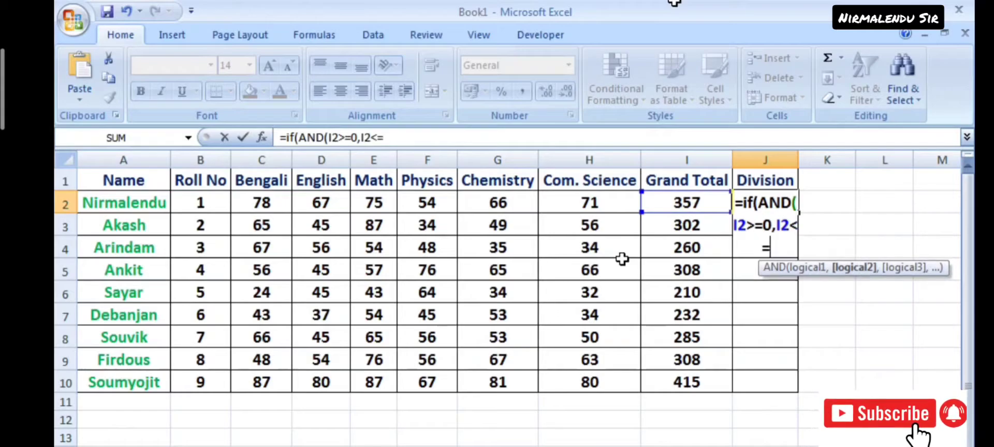
pyautogui.write('149')
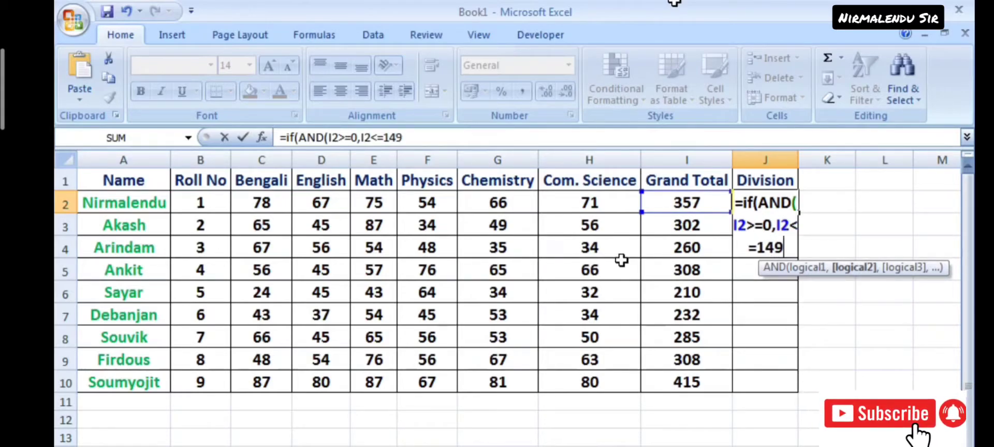
pyautogui.write(',"')
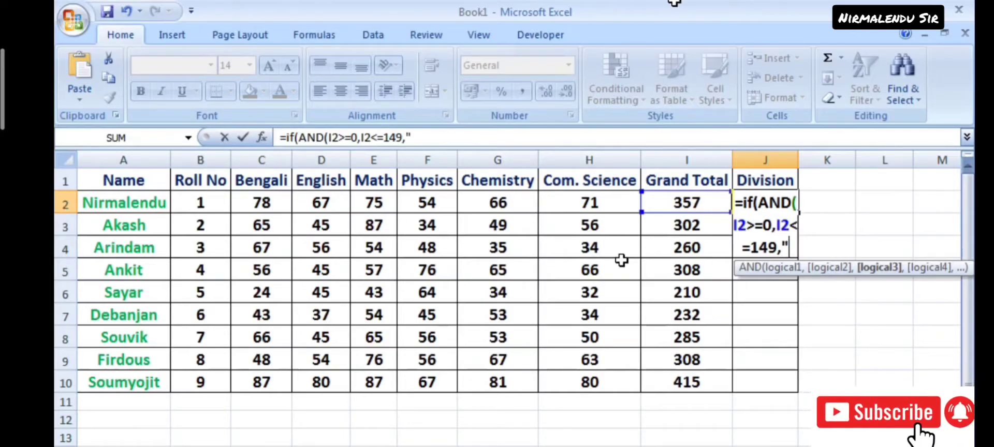
pyautogui.write('Fail"')
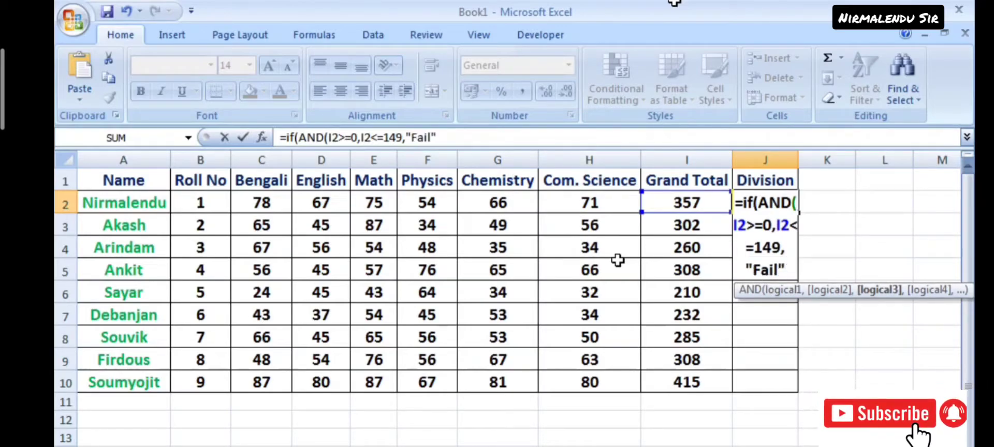
pyautogui.write(',')
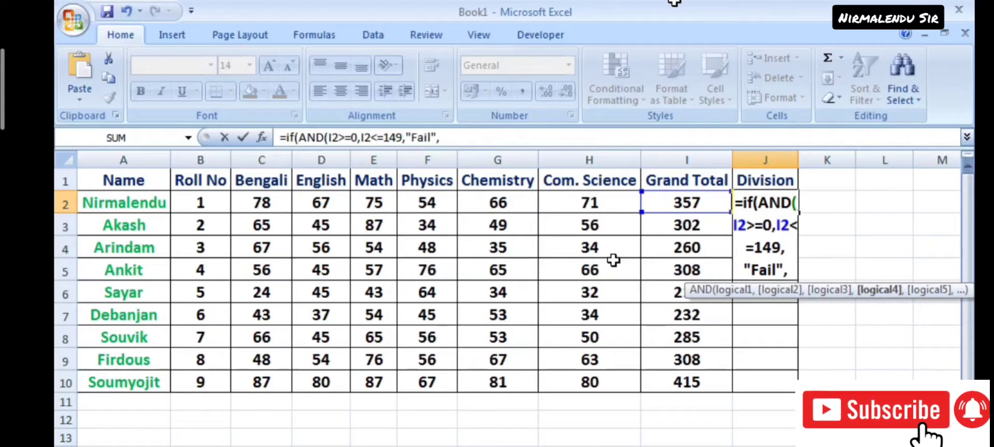
# - Append a copy of the clause if(AND(I2>=0,I2<=149,"Fail", to the end of the J2 formula as a nested condition
pyautogui.write('if')
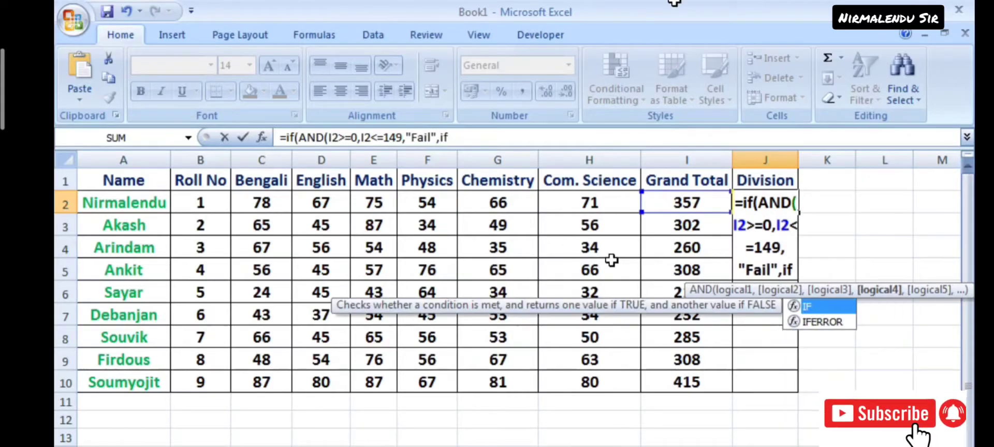
pyautogui.write('(')
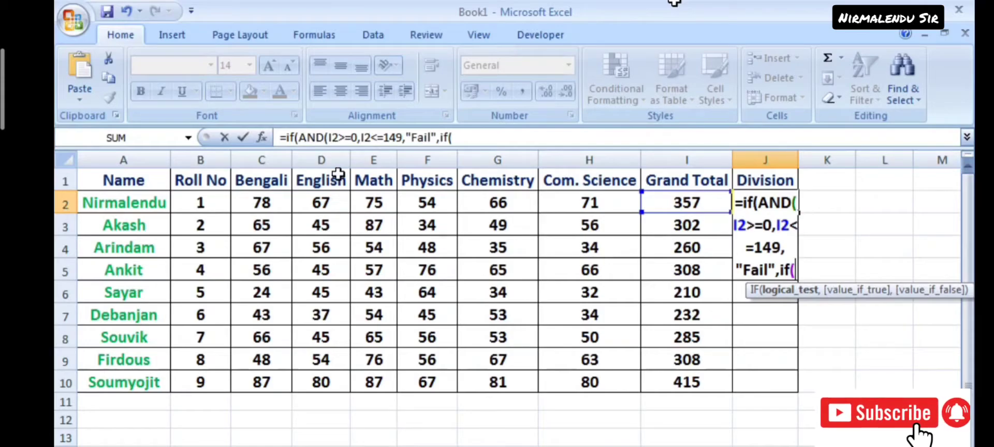
pyautogui.moveTo(286, 137); pyautogui.dragTo(439, 139)
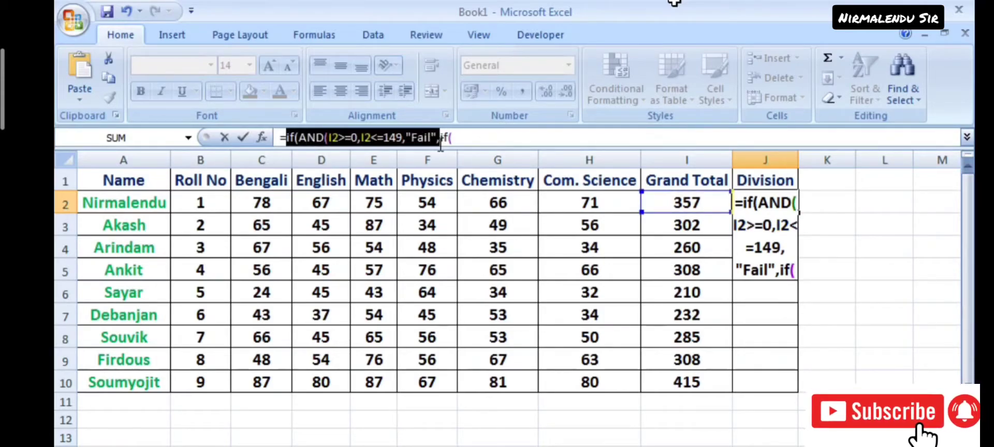
pyautogui.hotkey('ctrl', 'c')
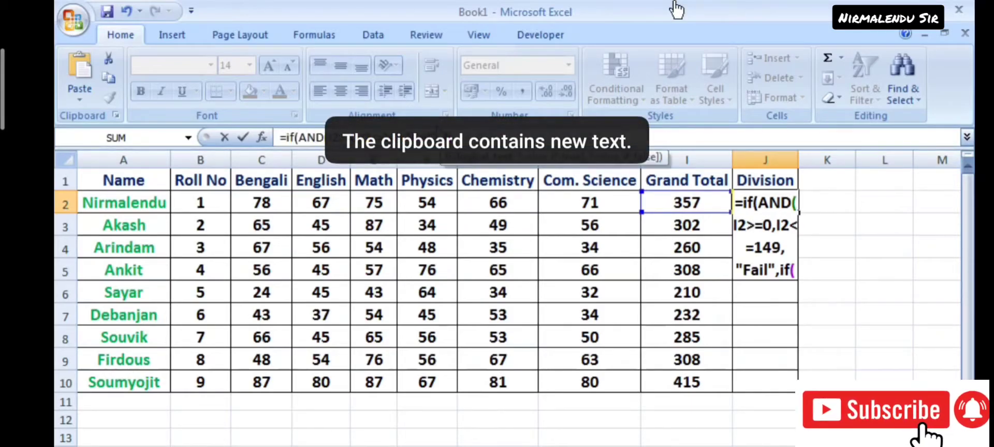
pyautogui.press('BackSpace')
pyautogui.press('BackSpace')
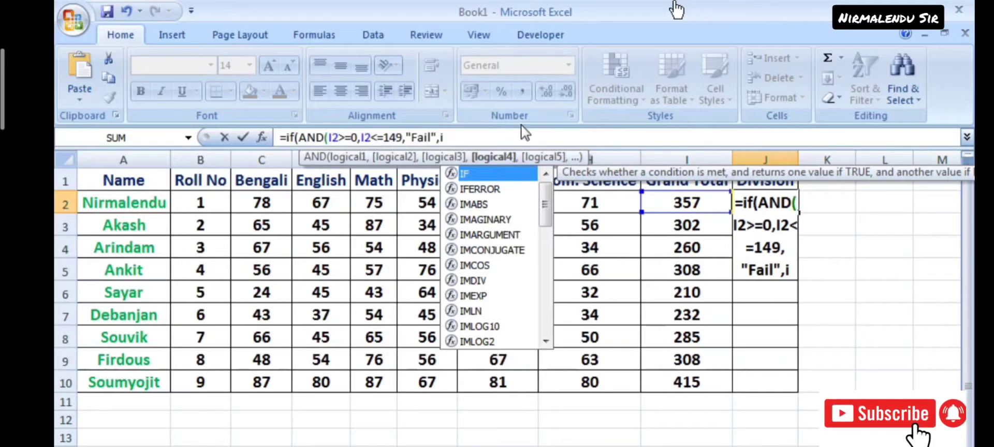
pyautogui.press('BackSpace')
pyautogui.hotkey('ctrl', 'v')
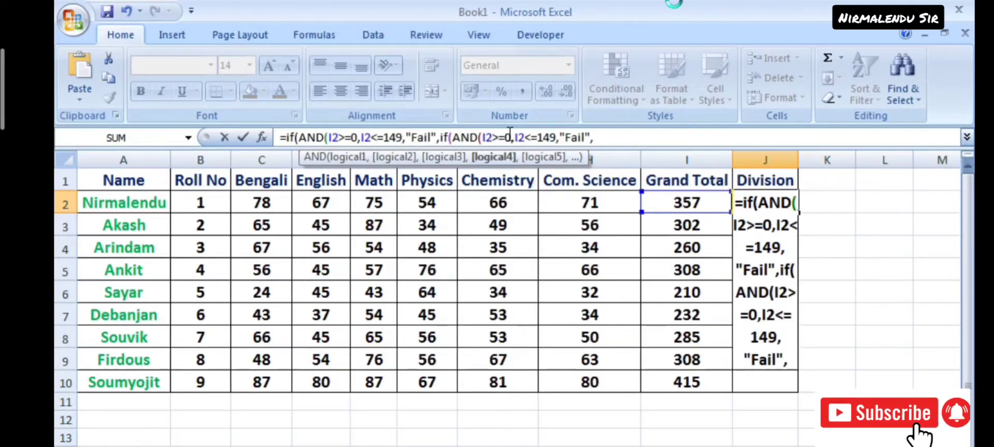
# - Set the lower limit in the second AND clause of the J2 formula to I2>=150
pyautogui.click(512, 137)
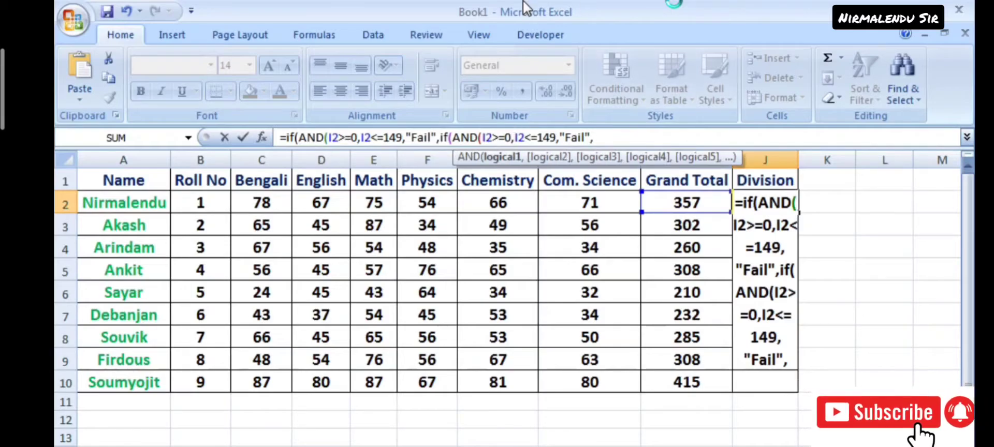
pyautogui.press('BackSpace')
pyautogui.write('150')
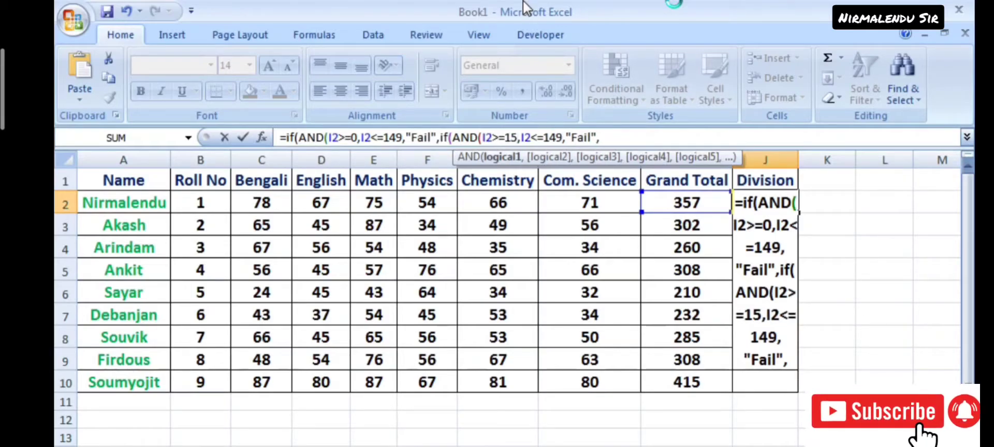
# - Set the upper limit in the second AND clause of the J2 formula to I2<=224
pyautogui.press('Right')
pyautogui.press('Right')
pyautogui.press('Right')
pyautogui.press('Right')
pyautogui.press('Right')
pyautogui.press('Right')
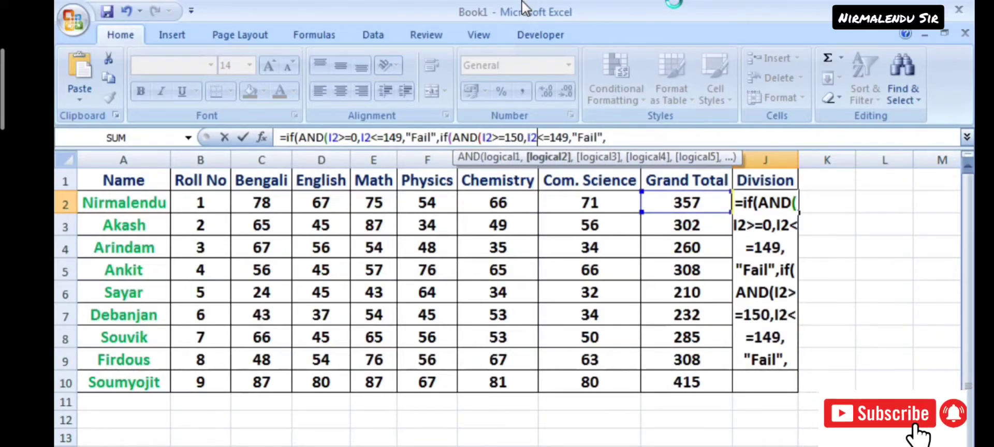
pyautogui.press('Right')
pyautogui.press('Right')
pyautogui.press('BackSpace')
pyautogui.press('BackSpace')
pyautogui.press('BackSpace')
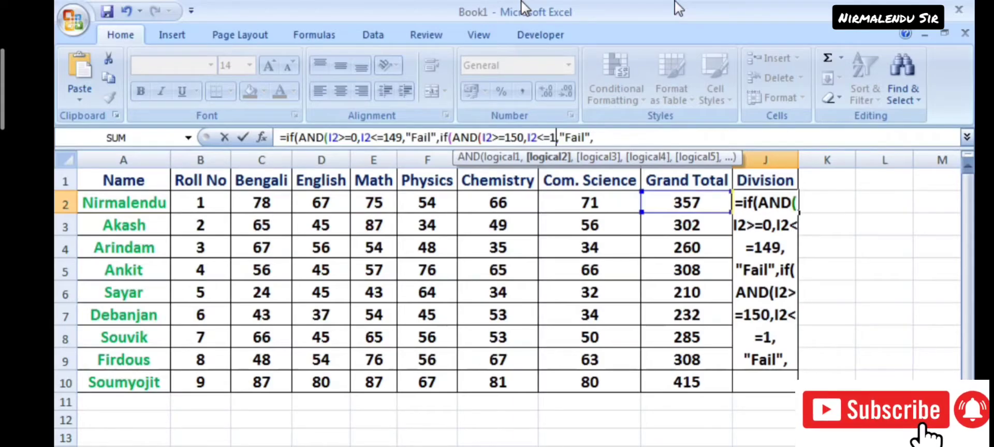
pyautogui.write('22')
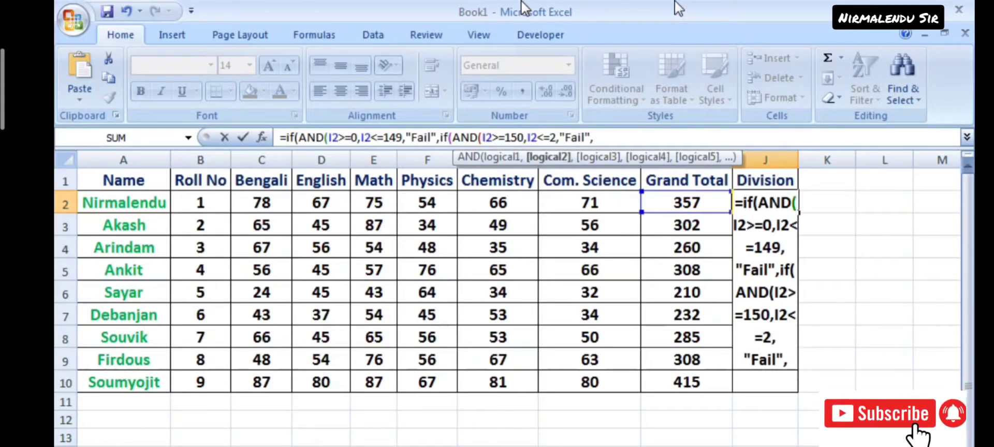
pyautogui.write('4')
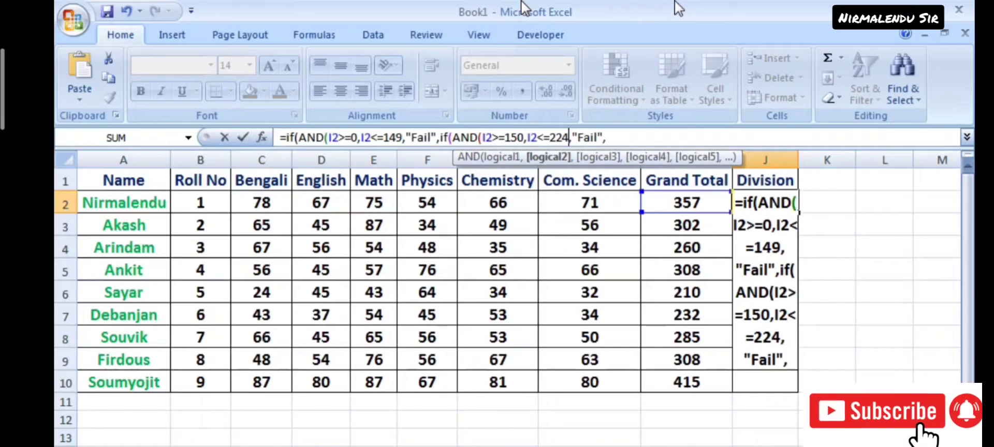
# - Replace the second clause's result text with "3rd Division", keeping one closing quote and a trailing comma
pyautogui.press('Right')
pyautogui.press('Right')
pyautogui.press('Right')
pyautogui.press('Right')
pyautogui.press('Right')
pyautogui.press('Right')
pyautogui.press('BackSpace')
pyautogui.press('BackSpace')
pyautogui.press('BackSpace')
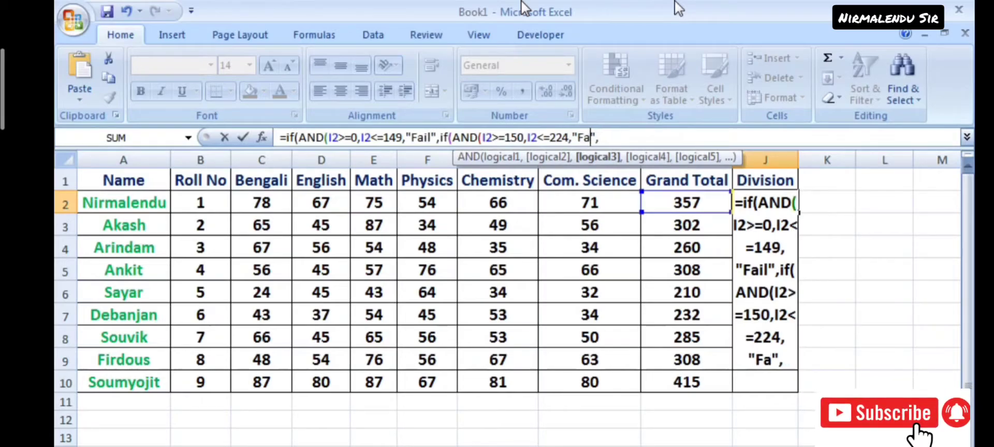
pyautogui.press('BackSpace')
pyautogui.write('3r')
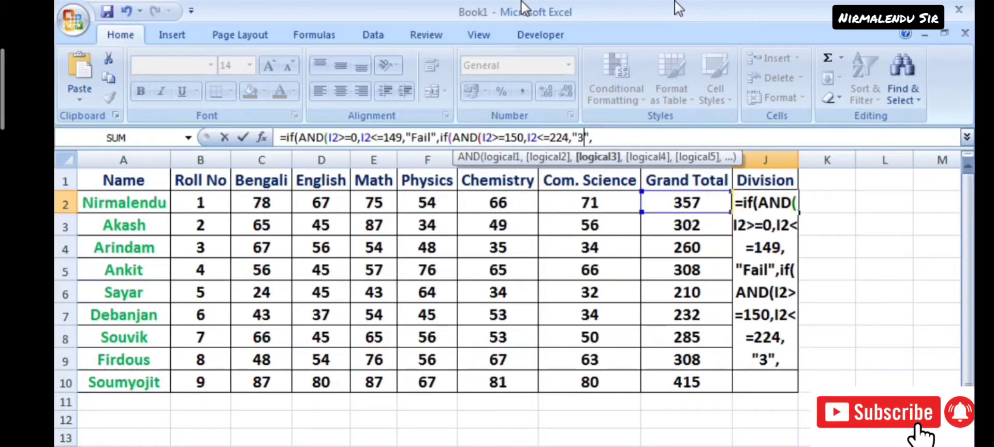
pyautogui.write('d Div')
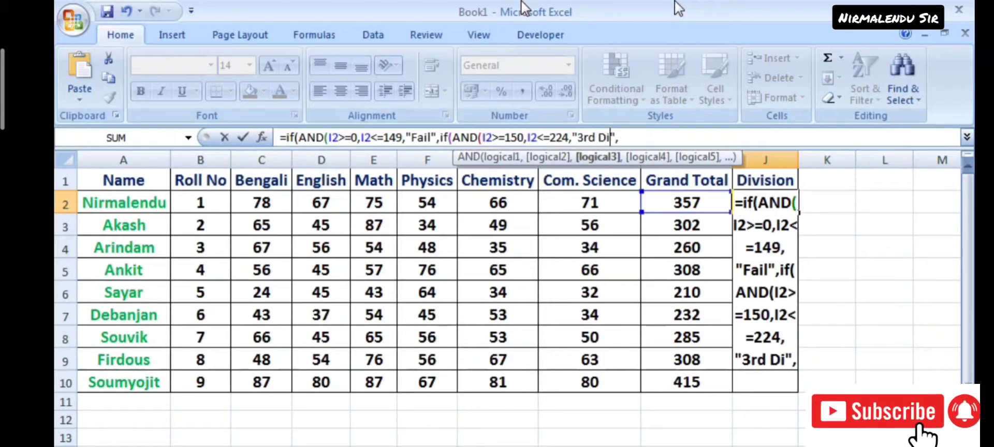
pyautogui.write('ision"')
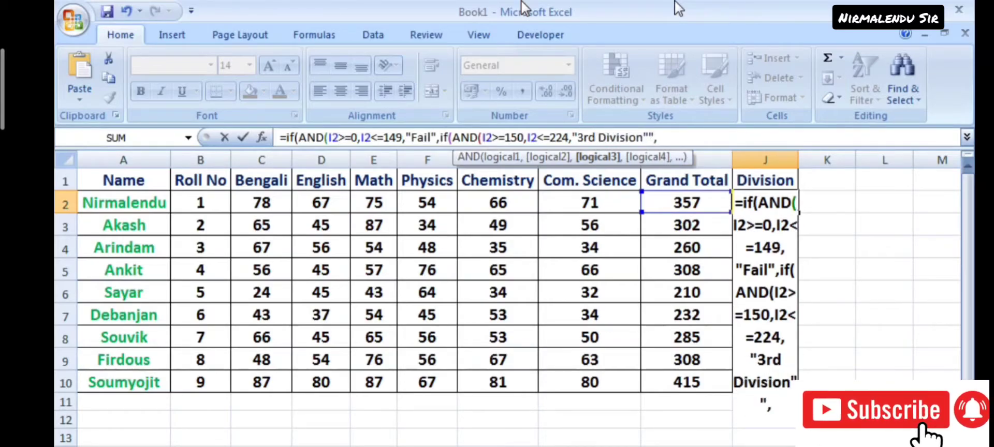
pyautogui.press('BackSpace')
pyautogui.press('BackSpace')
pyautogui.write(',')
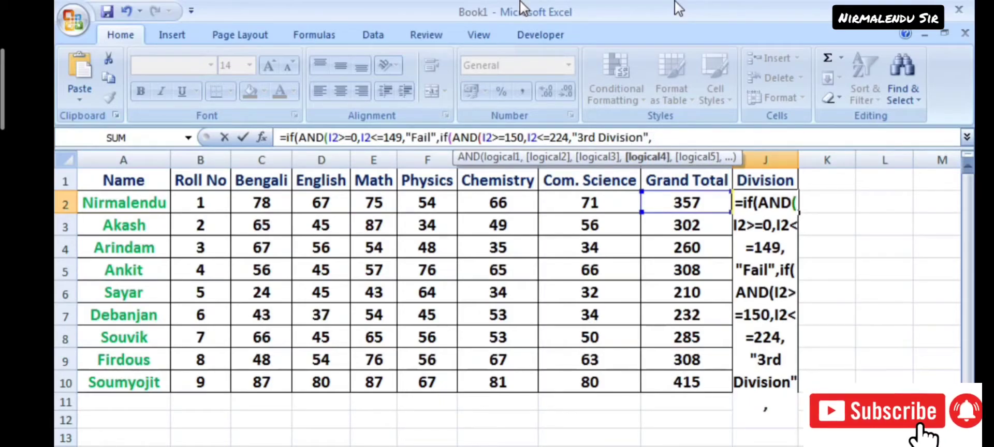
# - Paste the copied IF/AND clause at the end of the J2 formula and set its lower limit to I2>=225
pyautogui.hotkey('ctrl', 'v')
pyautogui.press('Left')
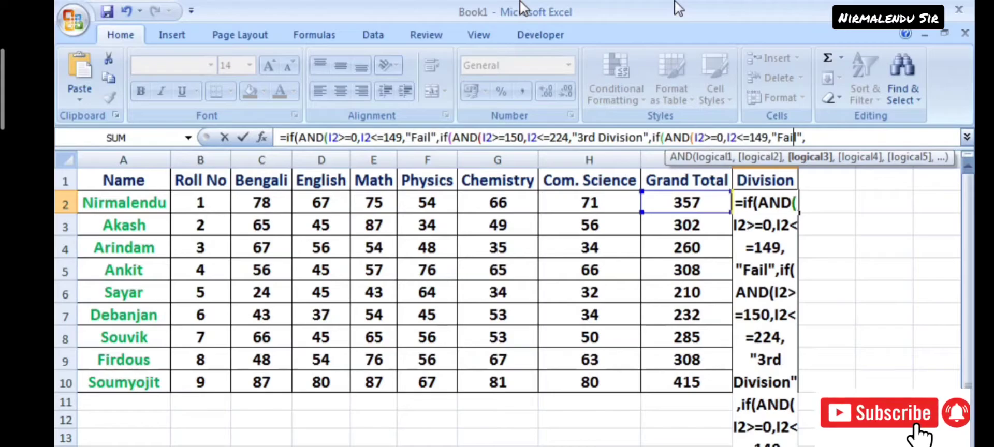
pyautogui.press('Left')
pyautogui.press('Left')
pyautogui.press('Left')
pyautogui.press('Left')
pyautogui.press('Left')
pyautogui.press('Left')
pyautogui.press('Left')
pyautogui.press('Left')
pyautogui.press('Left')
pyautogui.press('Left')
pyautogui.press('Left')
pyautogui.press('Left')
pyautogui.press('BackSpace')
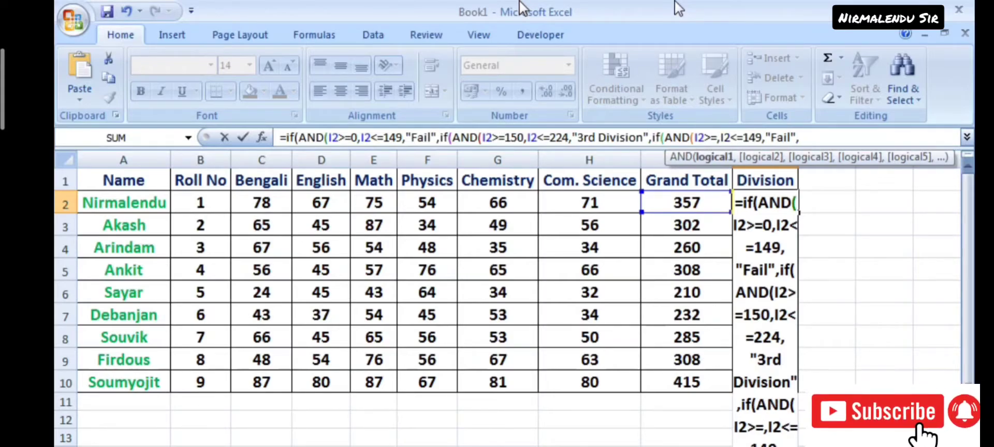
pyautogui.write('225')
# - Set the upper limit in the third AND clause of the J2 formula to I2<=299
pyautogui.press('Right')
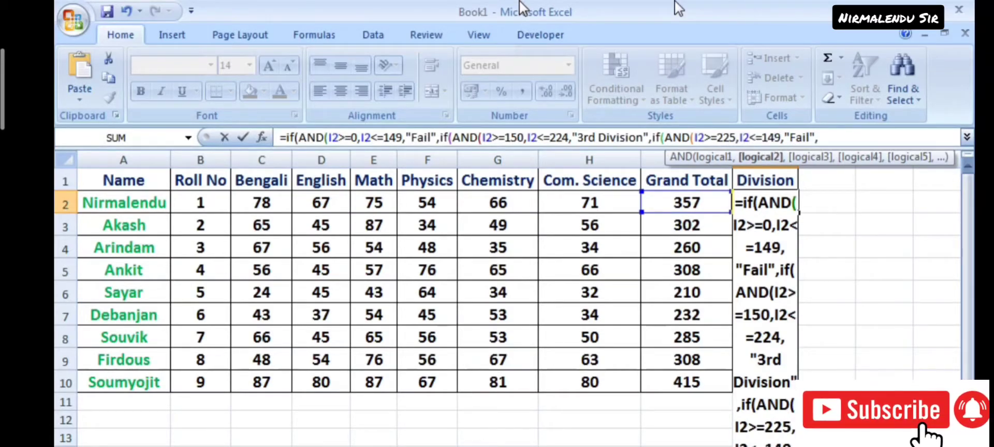
pyautogui.press('Delete')
pyautogui.press('Delete')
pyautogui.write('2')
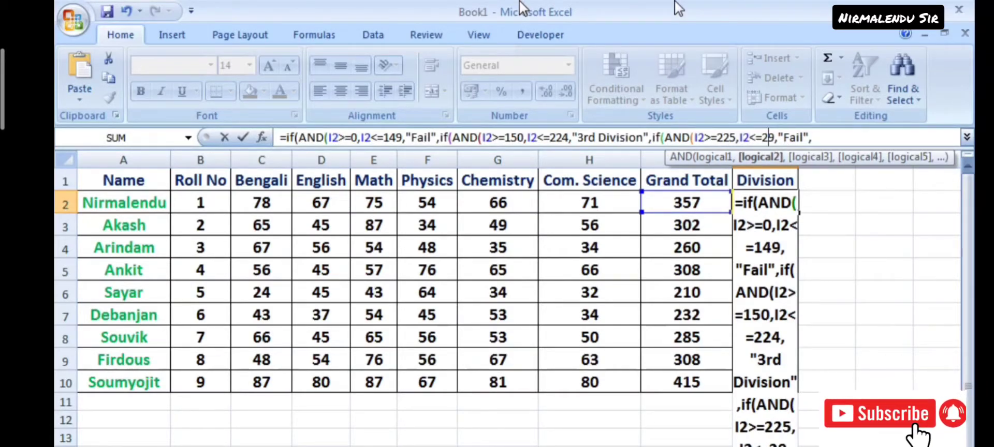
pyautogui.write('9')
# - Replace the third clause's result text with "2nd Division"
pyautogui.press('Right')
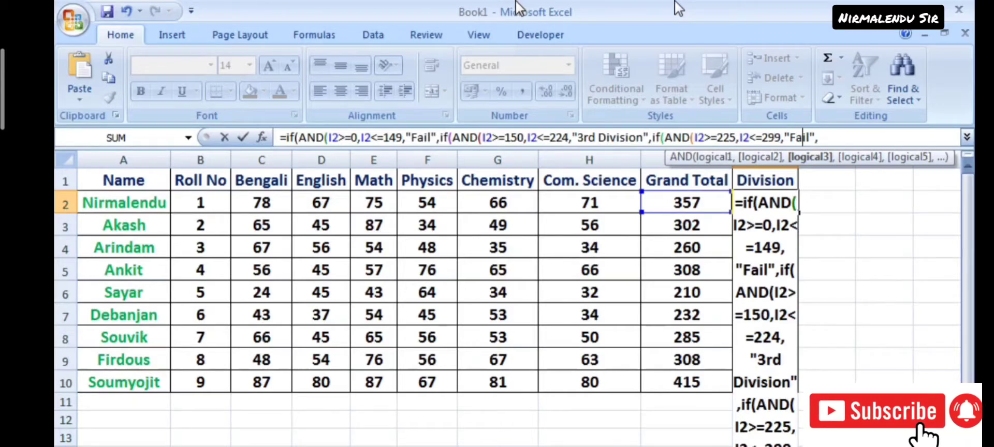
pyautogui.press('Right')
pyautogui.press('Delete')
pyautogui.press('Delete')
pyautogui.press('Delete')
pyautogui.press('Delete')
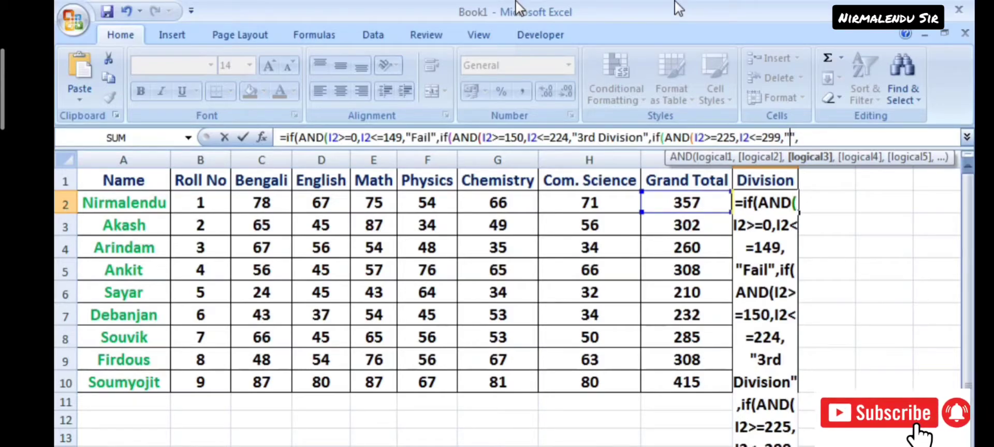
pyautogui.write('2')
pyautogui.write('nd Div')
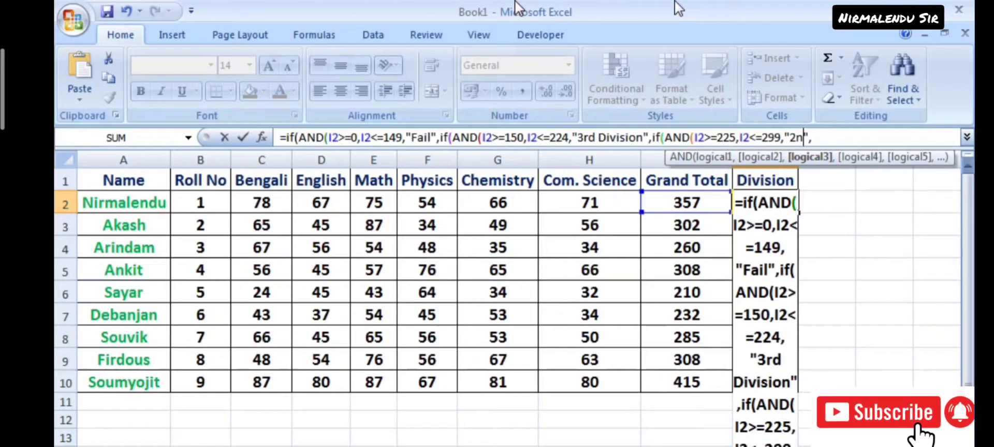
pyautogui.write('ision')
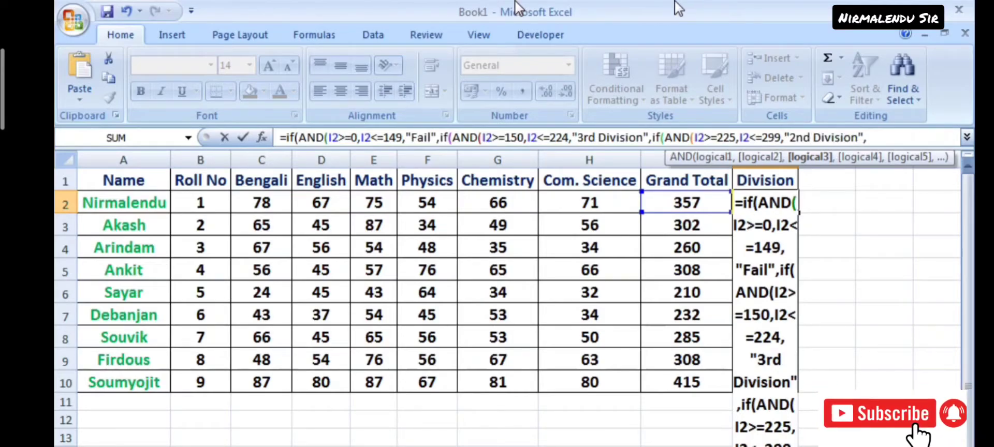
# - Paste the copied IF/AND clause at the end of the J2 formula again and set its upper limit to I2<=500
pyautogui.press('Right')
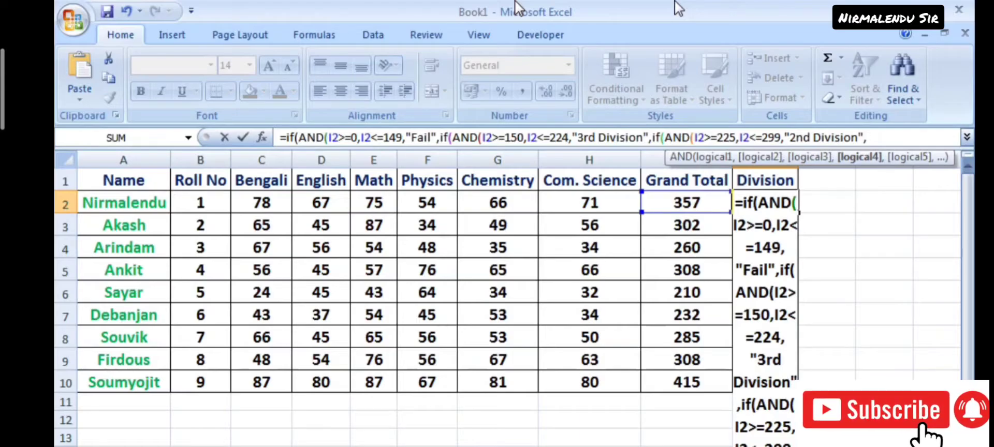
pyautogui.hotkey('ctrl', 'v')
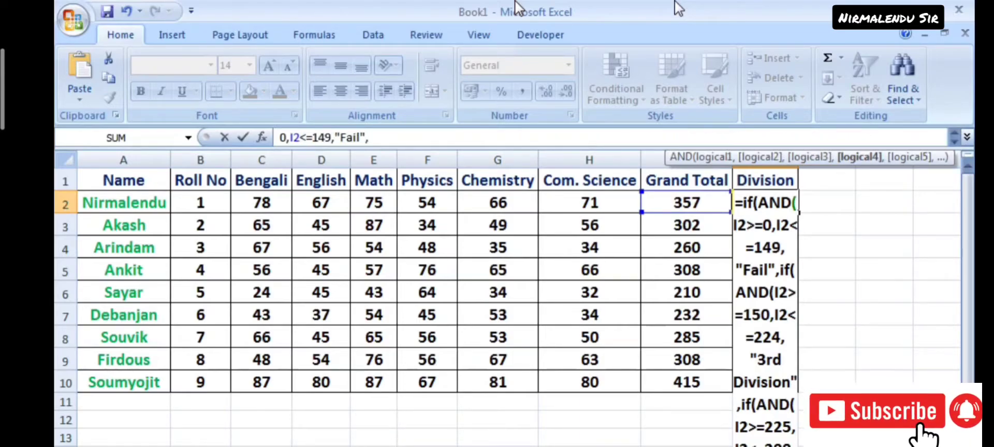
pyautogui.press('Left')
pyautogui.press('Left')
pyautogui.press('Left')
pyautogui.press('Left')
pyautogui.press('Left')
pyautogui.press('Left')
pyautogui.press('Left')
pyautogui.press('Left')
pyautogui.press('Left')
pyautogui.press('Left')
pyautogui.press('Left')
pyautogui.press('Left')
pyautogui.press('Left')
pyautogui.press('Left')
pyautogui.press('Left')
pyautogui.press('Left')
pyautogui.press('Left')
pyautogui.press('Left')
pyautogui.press('Left')
pyautogui.press('Left')
pyautogui.press('Left')
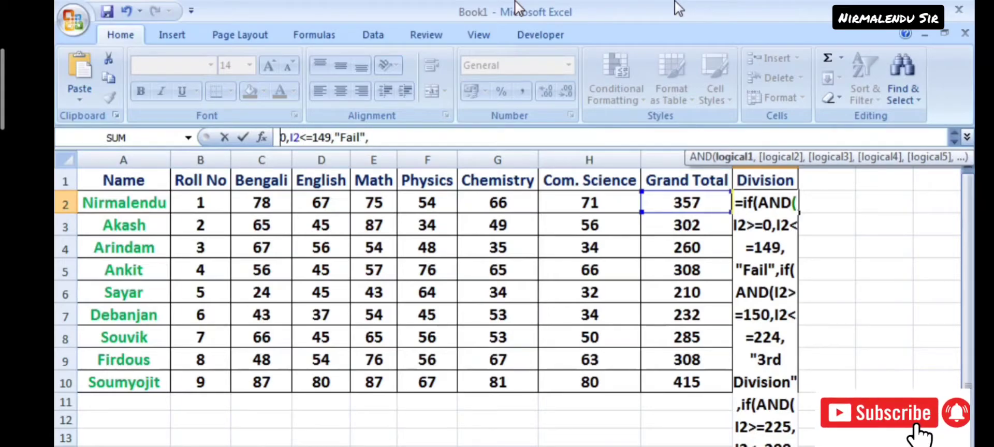
pyautogui.press('Left')
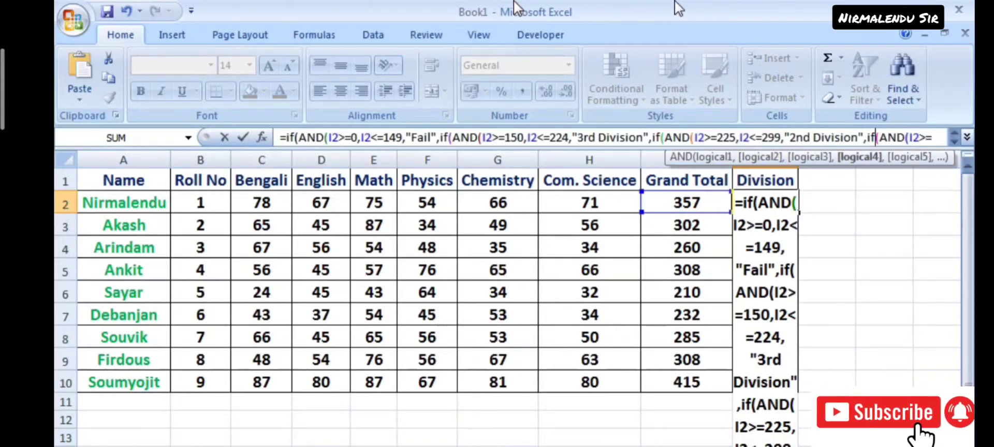
pyautogui.press('Left')
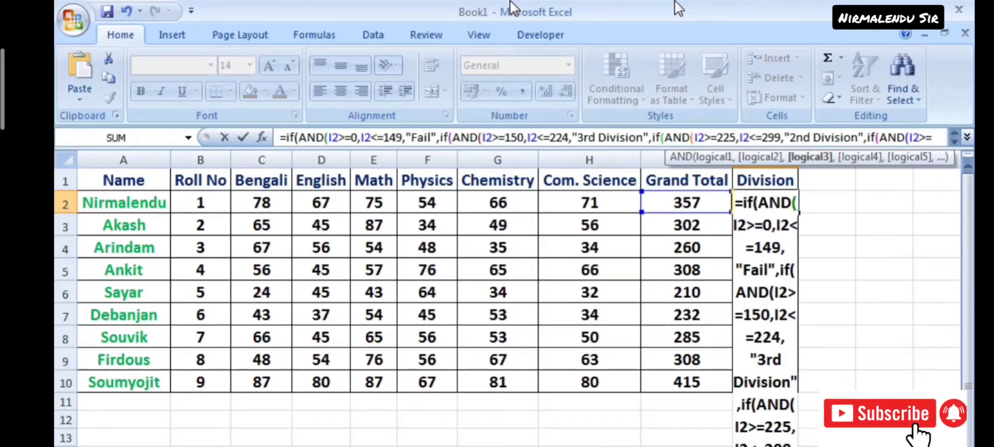
pyautogui.press('Right')
pyautogui.press('Right')
pyautogui.press('Right')
pyautogui.press('Right')
pyautogui.press('Right')
pyautogui.press('Right')
pyautogui.press('Right')
pyautogui.press('Right')
pyautogui.press('Right')
pyautogui.press('Right')
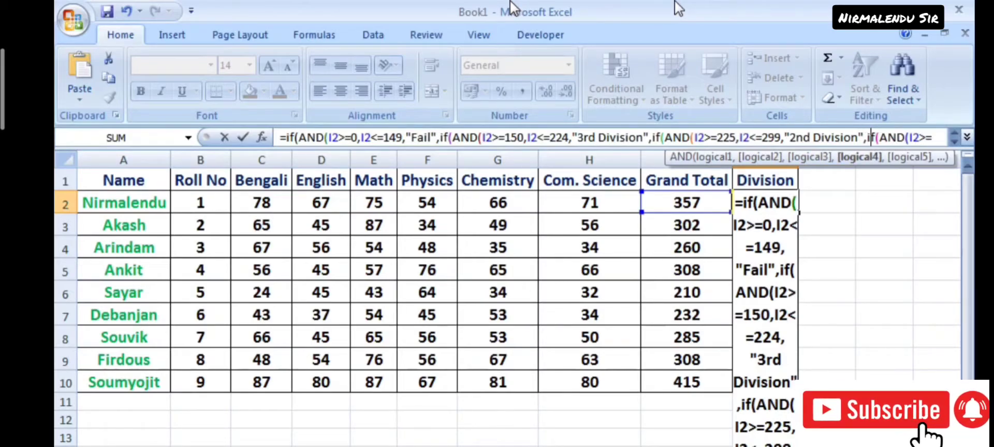
pyautogui.press('Right')
pyautogui.press('Right')
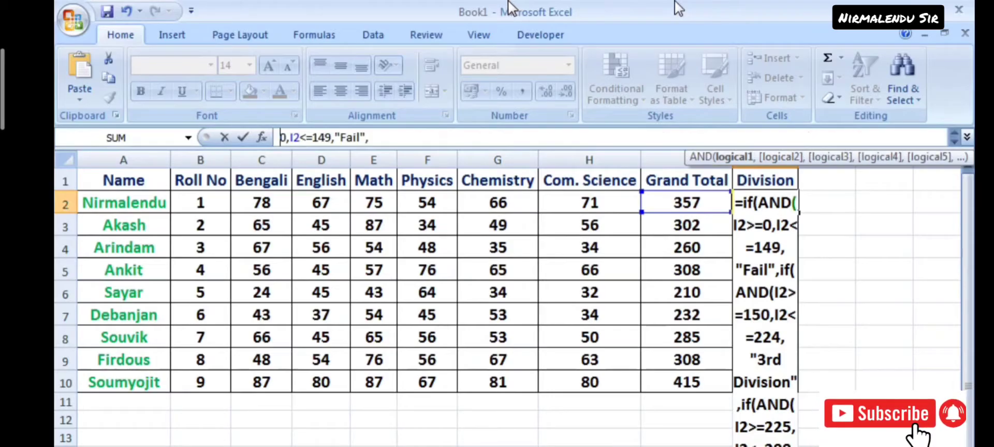
pyautogui.press('Right')
pyautogui.press('Right')
pyautogui.press('Right')
pyautogui.press('Right')
pyautogui.press('Right')
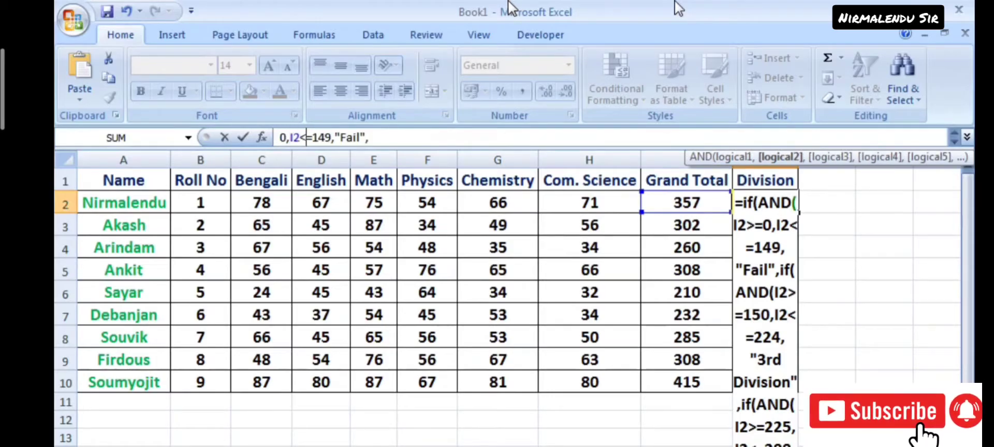
pyautogui.press('Right')
pyautogui.press('BackSpace')
pyautogui.press('BackSpace')
pyautogui.press('BackSpace')
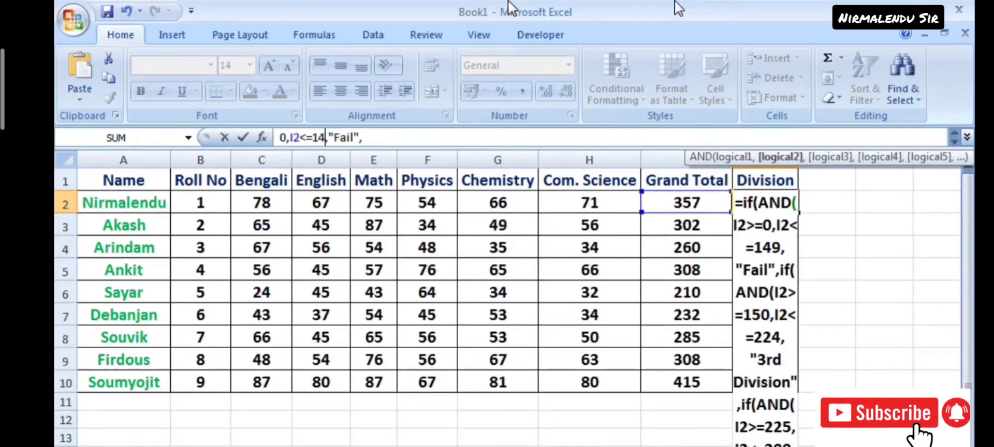
pyautogui.write('500')
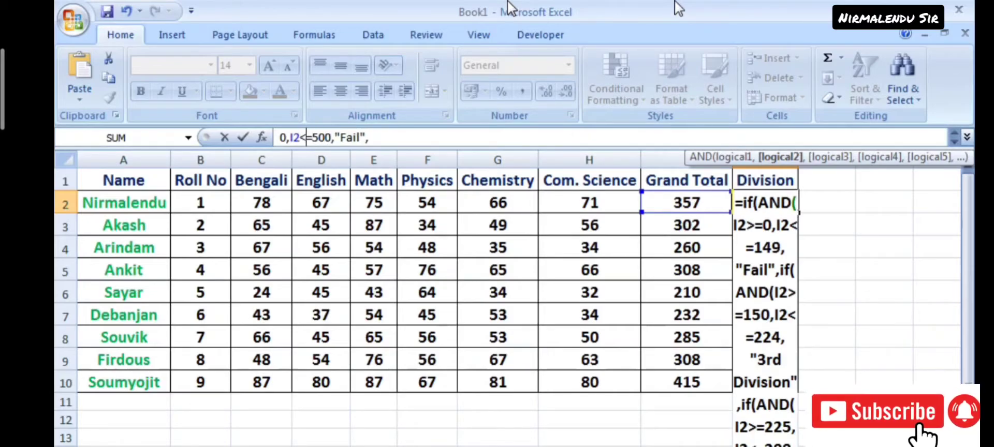
# - Set the lower limit in the fourth AND clause of the J2 formula to I2>=300
pyautogui.press('Left')
pyautogui.press('Left')
pyautogui.press('Left')
pyautogui.press('Left')
pyautogui.press('Left')
pyautogui.press('Left')
pyautogui.press('Left')
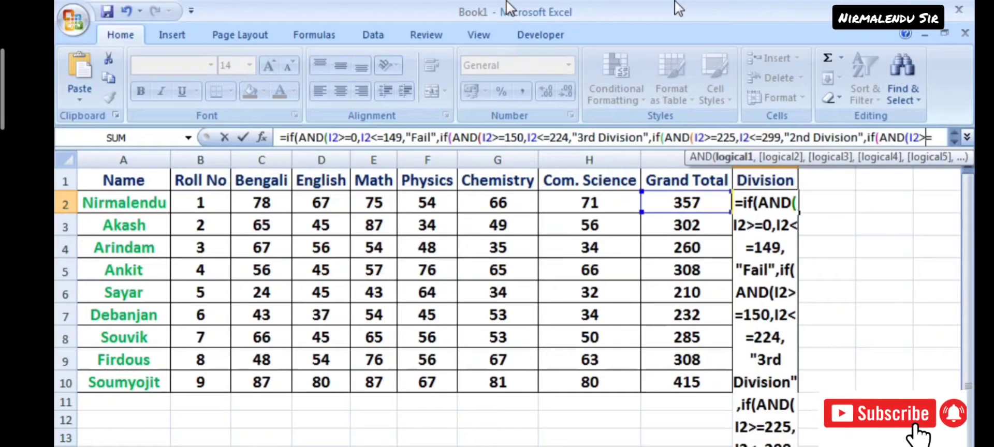
pyautogui.press('Right')
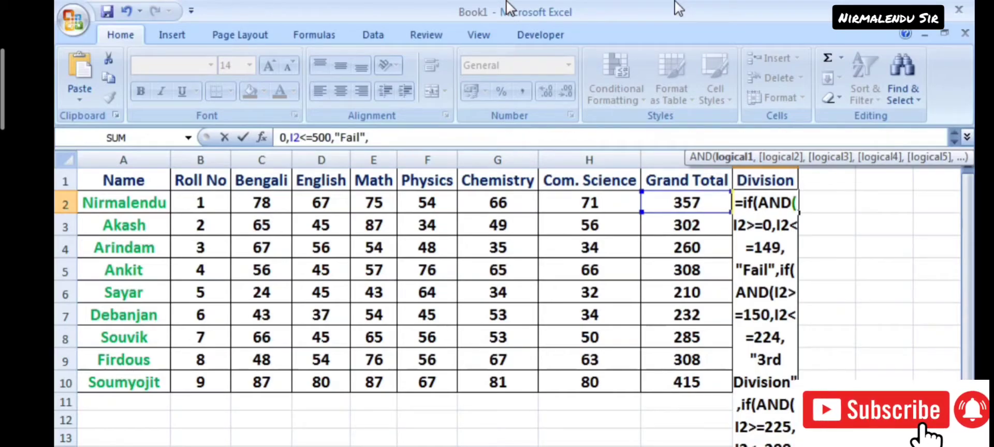
pyautogui.press('Delete')
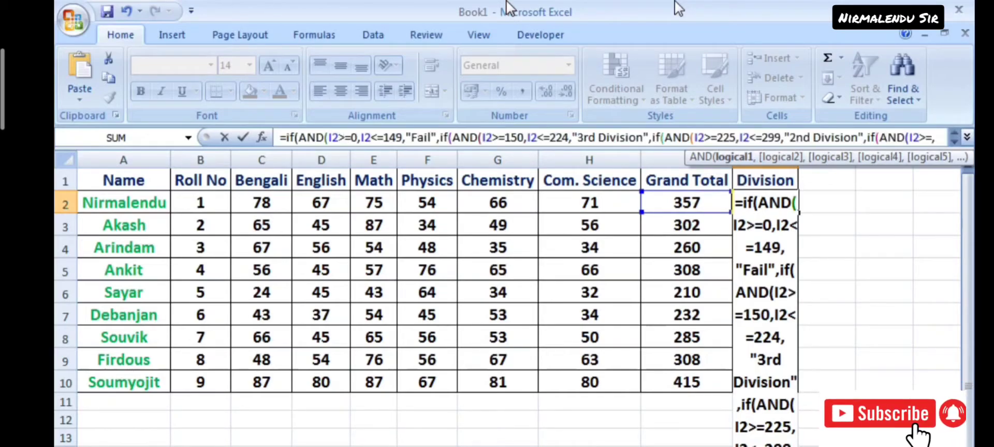
pyautogui.write('300,I2<=500,"Fail",')
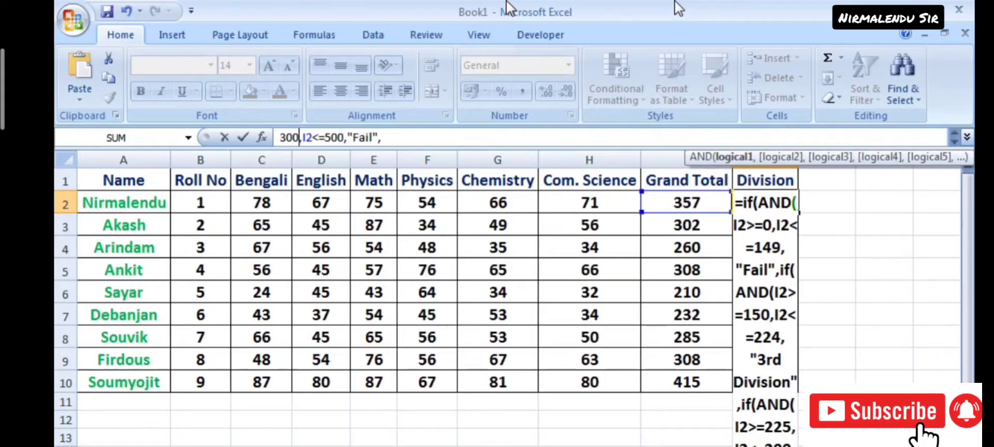
# - Replace the fourth clause's result text in the J2 formula with "1st Division"
pyautogui.press('Right')
pyautogui.press('Right')
pyautogui.press('Right')
pyautogui.press('Right')
pyautogui.press('Right')
pyautogui.press('Right')
pyautogui.press('Right')
pyautogui.press('Right')
pyautogui.press('Right')
pyautogui.press('Right')
pyautogui.press('Right')
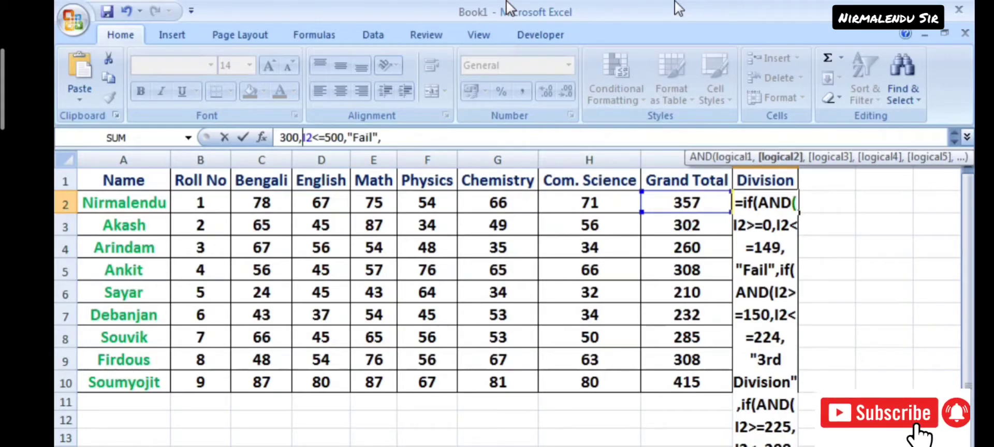
pyautogui.press('BackSpace')
pyautogui.press('BackSpace')
pyautogui.press('BackSpace')
pyautogui.press('BackSpace')
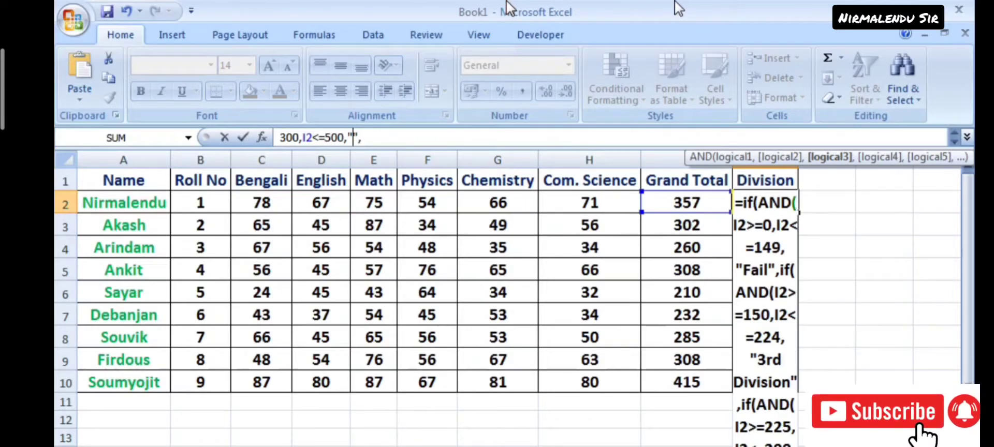
pyautogui.write('1st D')
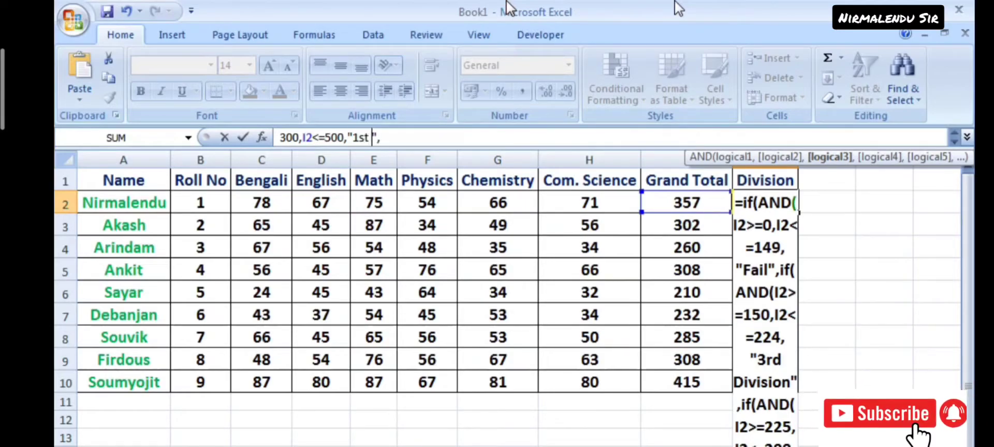
pyautogui.write('ivis')
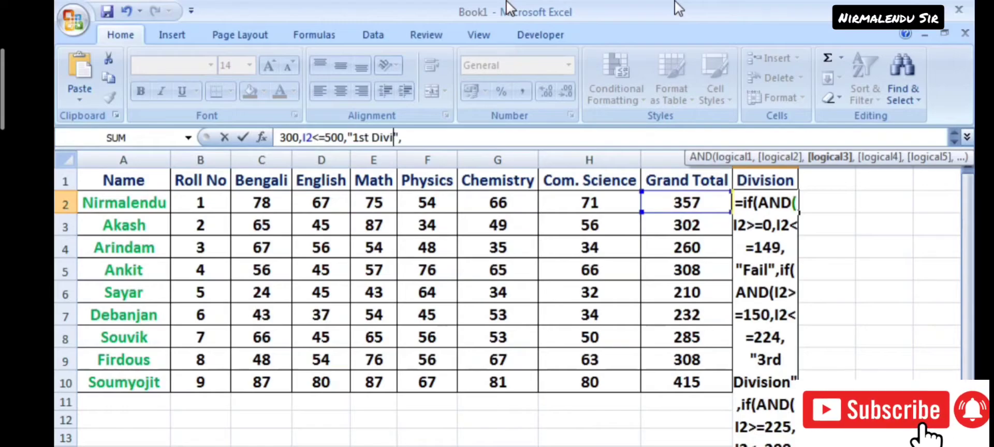
pyautogui.write('ion')
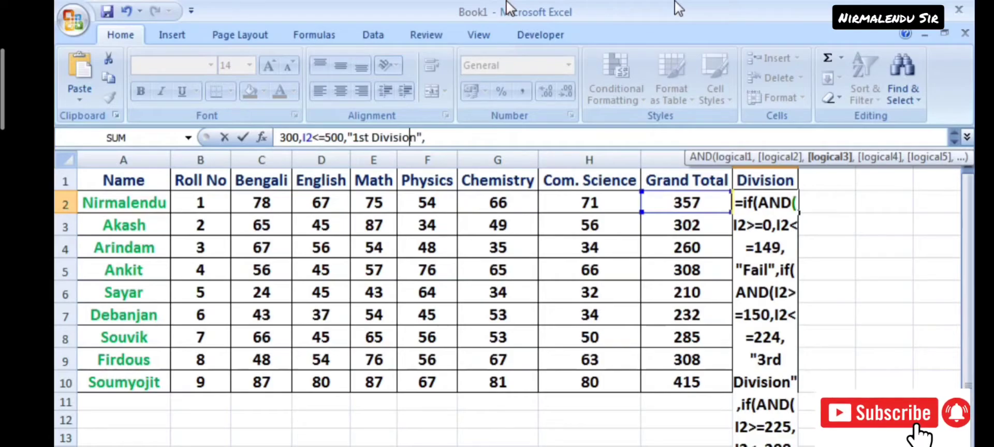
# - Add a closing parenthesis after I2<=149 to end the first AND condition in the J2 formula
pyautogui.press('Left')
pyautogui.press('Left')
pyautogui.press('Left')
pyautogui.press('Left')
pyautogui.press('Left')
pyautogui.press('Left')
pyautogui.press('Left')
pyautogui.press('Left')
pyautogui.press('Left')
pyautogui.press('Left')
pyautogui.press('Left')
pyautogui.press('Left')
pyautogui.press('Left')
pyautogui.press('Left')
pyautogui.press('Left')
pyautogui.press('Left')
pyautogui.press('Left')
pyautogui.press('Left')
pyautogui.press('Left')
pyautogui.press('Left')
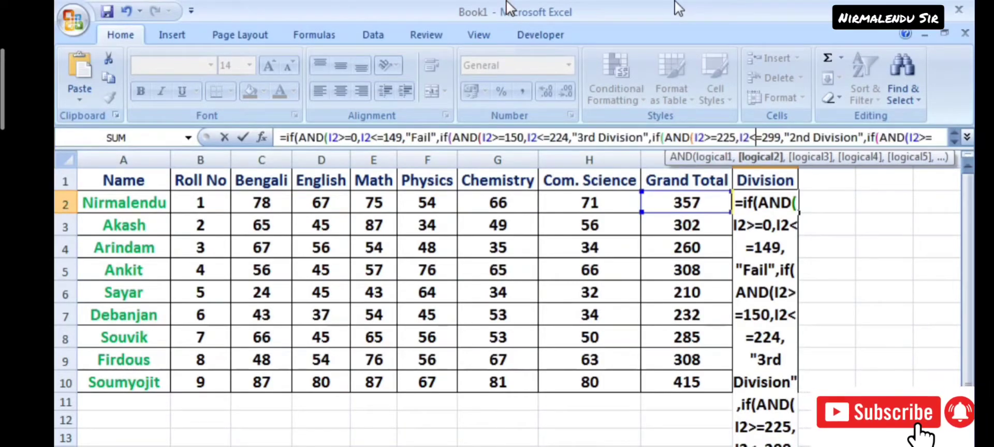
pyautogui.press('Left')
pyautogui.press('Left')
pyautogui.press('Left')
pyautogui.press('Left')
pyautogui.press('Left')
pyautogui.press('Left')
pyautogui.press('Left')
pyautogui.press('Left')
pyautogui.press('Left')
pyautogui.press('Left')
pyautogui.press('Left')
pyautogui.press('Left')
pyautogui.press('Left')
pyautogui.press('Left')
pyautogui.press('Left')
pyautogui.press('Left')
pyautogui.press('Left')
pyautogui.press('Left')
pyautogui.press('Left')
pyautogui.press('Left')
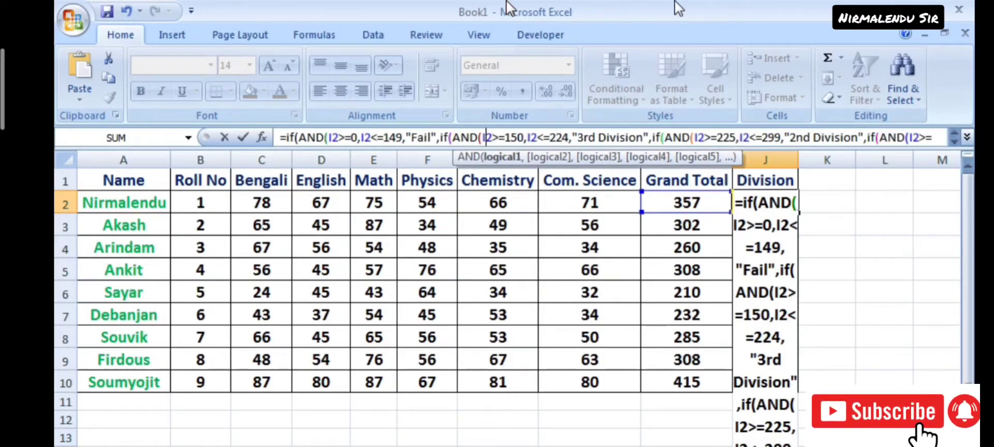
pyautogui.press('Left')
pyautogui.press('Left')
pyautogui.press('Left')
pyautogui.press('Left')
pyautogui.press('Left')
pyautogui.press('Left')
pyautogui.press('Left')
pyautogui.press('Left')
pyautogui.press('Left')
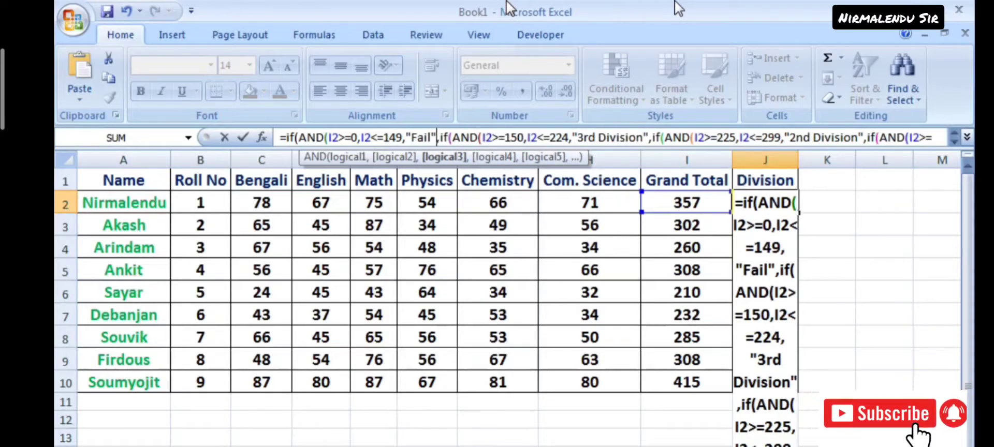
pyautogui.press('Left')
pyautogui.press('Left')
pyautogui.press('Left')
pyautogui.press('Left')
pyautogui.press('Left')
pyautogui.press('Left')
pyautogui.press('Left')
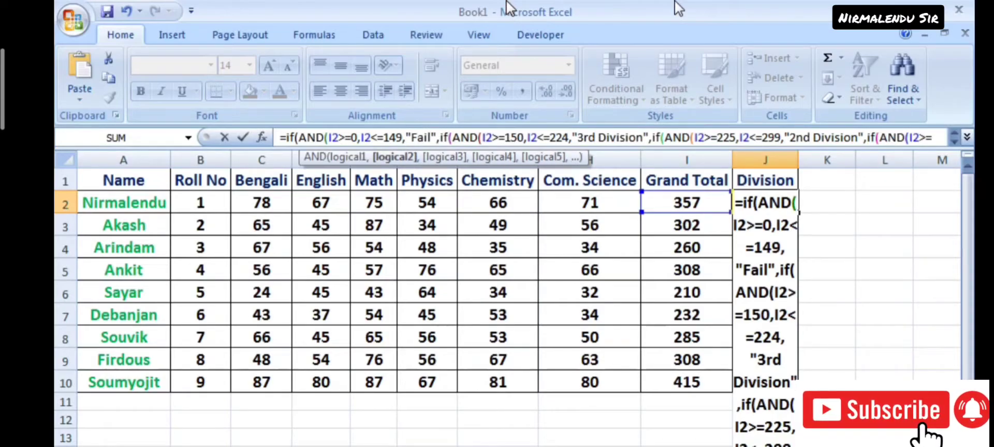
pyautogui.write(')')
# - Close the second AND condition in the J2 formula with a parenthesis after I2<=224
pyautogui.press('Right')
pyautogui.press('Right')
pyautogui.press('Right')
pyautogui.press('Right')
pyautogui.press('Right')
pyautogui.press('Right')
pyautogui.press('Right')
pyautogui.press('Right')
pyautogui.press('Right')
pyautogui.press('Right')
pyautogui.press('Right')
pyautogui.press('Right')
pyautogui.press('Right')
pyautogui.press('Right')
pyautogui.press('Right')
pyautogui.press('Right')
pyautogui.press('Right')
pyautogui.press('Right')
pyautogui.press('Right')
pyautogui.press('Right')
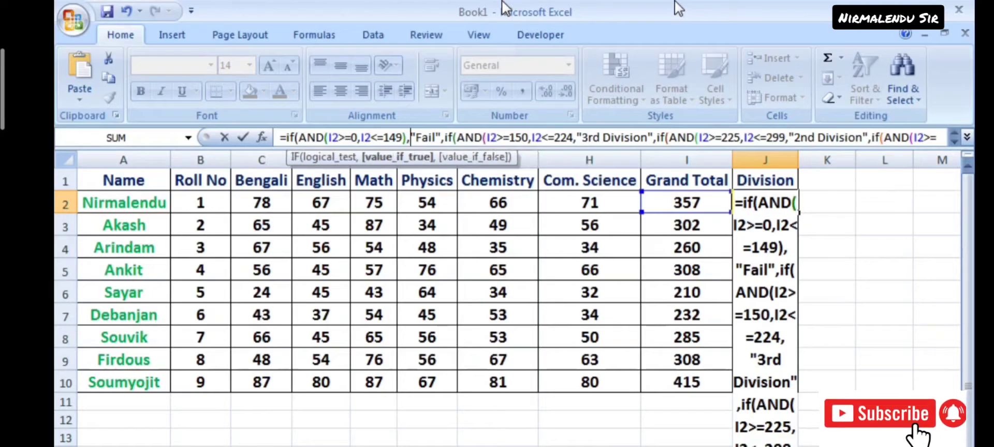
pyautogui.press('Right')
pyautogui.press('Right')
pyautogui.press('Right')
pyautogui.press('Right')
pyautogui.press('Right')
pyautogui.press('Right')
pyautogui.press('Right')
pyautogui.press('Right')
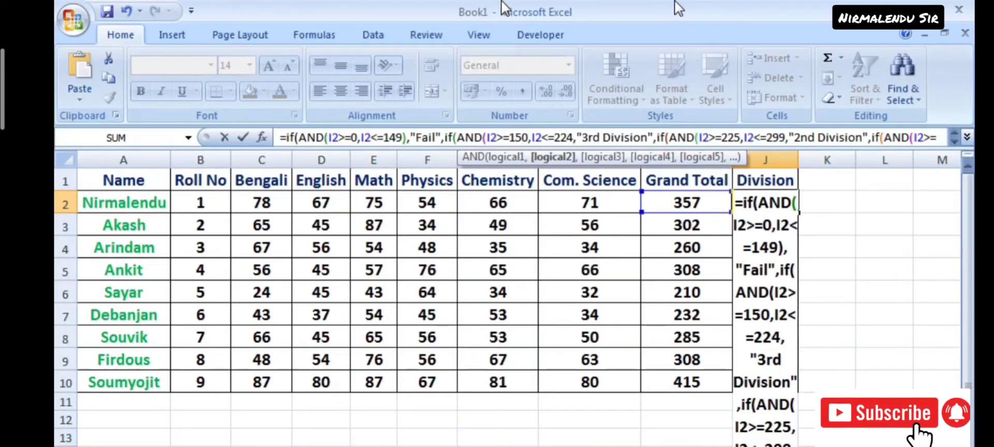
pyautogui.write(')')
# - Insert the missing closing parenthesis after I2<=299 in the third AND condition of the J2 formula
pyautogui.press('Right')
pyautogui.press('Right')
pyautogui.press('Right')
pyautogui.press('Right')
pyautogui.press('Right')
pyautogui.press('Right')
pyautogui.press('Right')
pyautogui.press('Right')
pyautogui.press('Right')
pyautogui.press('Right')
pyautogui.press('Right')
pyautogui.press('Right')
pyautogui.press('Right')
pyautogui.press('Right')
pyautogui.press('Right')
pyautogui.press('Right')
pyautogui.press('Right')
pyautogui.press('Right')
pyautogui.press('Right')
pyautogui.press('Right')
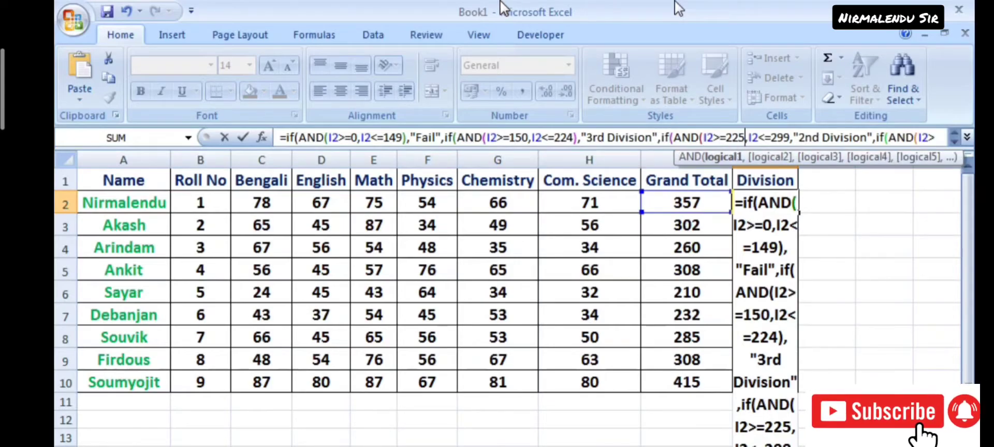
pyautogui.press('Right')
pyautogui.press('Right')
pyautogui.press('Right')
pyautogui.press('Right')
pyautogui.press('Right')
pyautogui.press('Right')
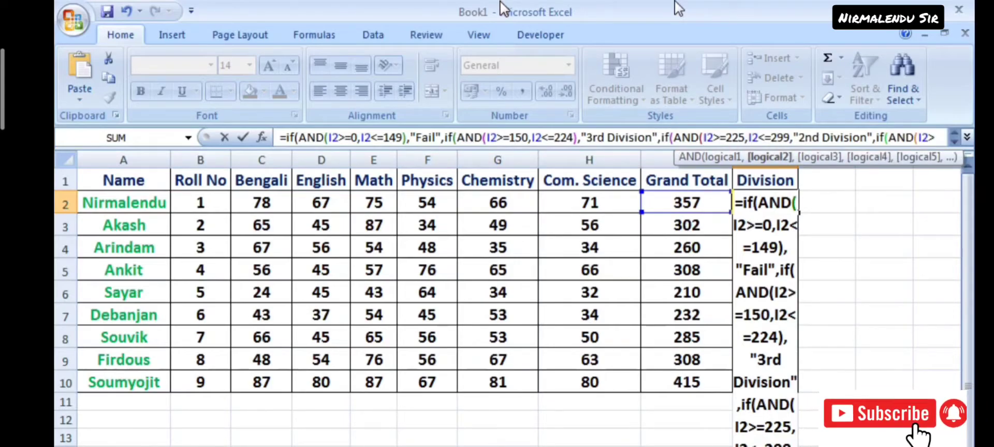
pyautogui.write(')')
# - Close the fourth AND condition in the J2 formula with a parenthesis after I2<=500
pyautogui.press('Right')
pyautogui.press('Right')
pyautogui.press('Right')
pyautogui.press('Right')
pyautogui.press('Right')
pyautogui.press('Right')
pyautogui.press('Right')
pyautogui.press('Right')
pyautogui.press('Right')
pyautogui.press('Right')
pyautogui.press('Right')
pyautogui.press('Right')
pyautogui.press('Right')
pyautogui.press('Right')
pyautogui.press('Right')
pyautogui.press('Right')
pyautogui.press('Right')
pyautogui.press('Right')
pyautogui.press('Right')
pyautogui.press('Right')
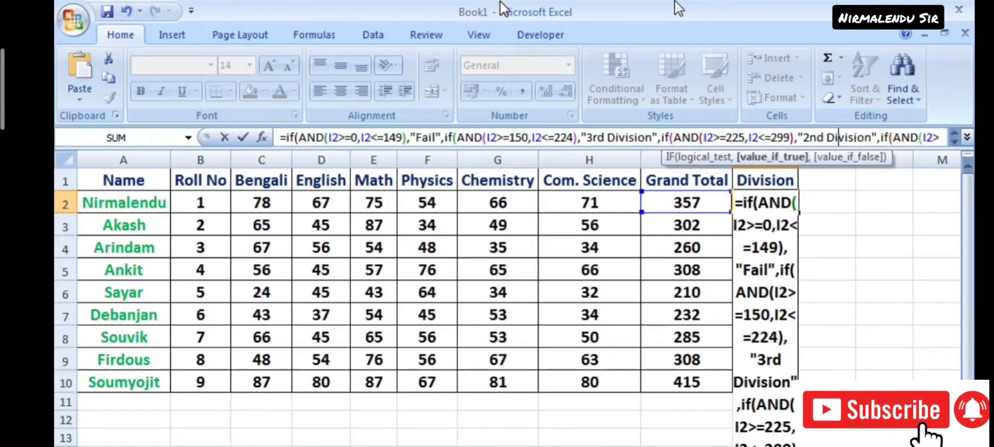
pyautogui.press('Right')
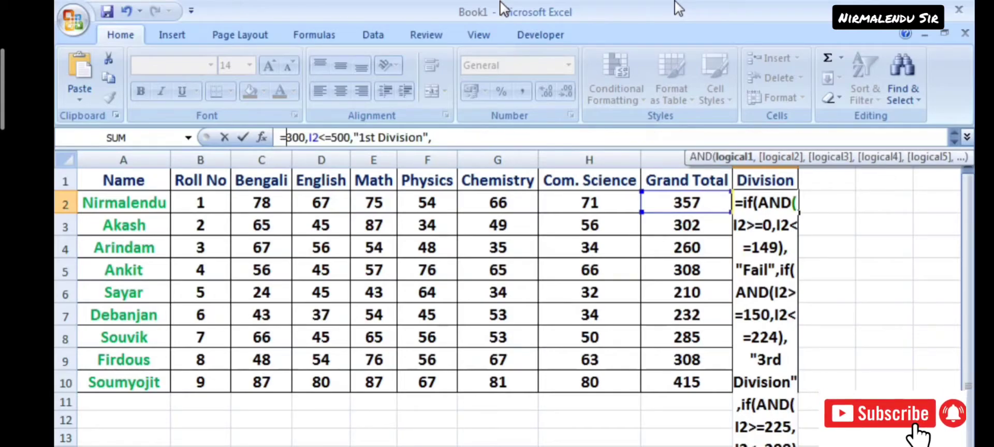
pyautogui.press('Right')
pyautogui.press('Right')
pyautogui.press('Right')
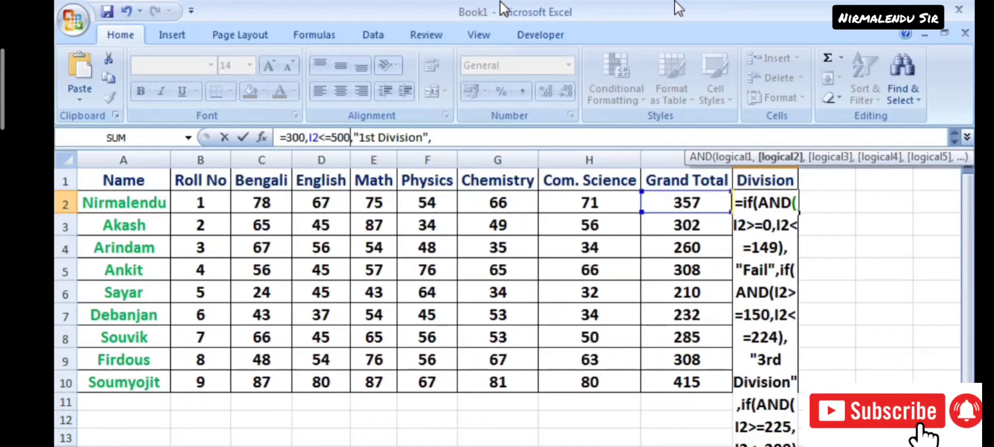
pyautogui.write(')')
# - Add "Invalid Marks" as the final value-if-false text after "1st Division" in the J2 formula
pyautogui.press('Right')
pyautogui.press('Right')
pyautogui.press('Right')
pyautogui.press('Right')
pyautogui.press('Right')
pyautogui.press('Right')
pyautogui.press('Right')
pyautogui.press('Right')
pyautogui.press('Right')
pyautogui.press('Right')
pyautogui.press('Right')
pyautogui.press('Right')
pyautogui.press('Right')
pyautogui.press('Right')
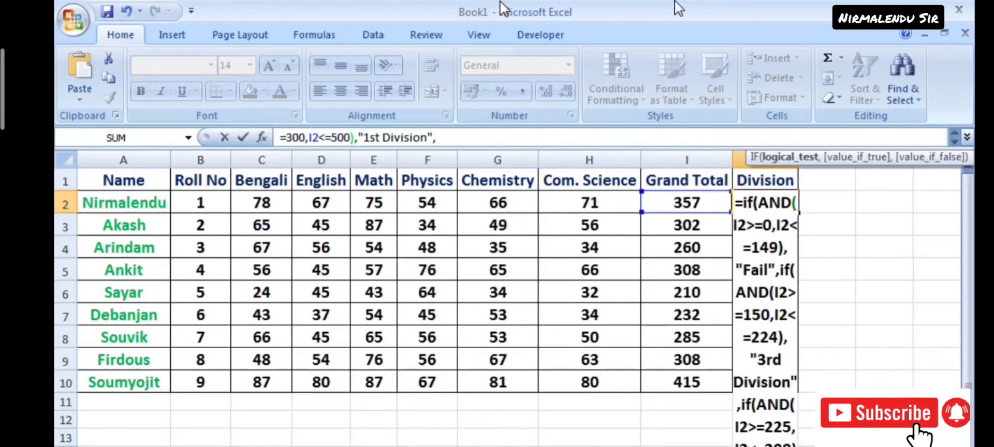
pyautogui.press('Right')
pyautogui.press('Right')
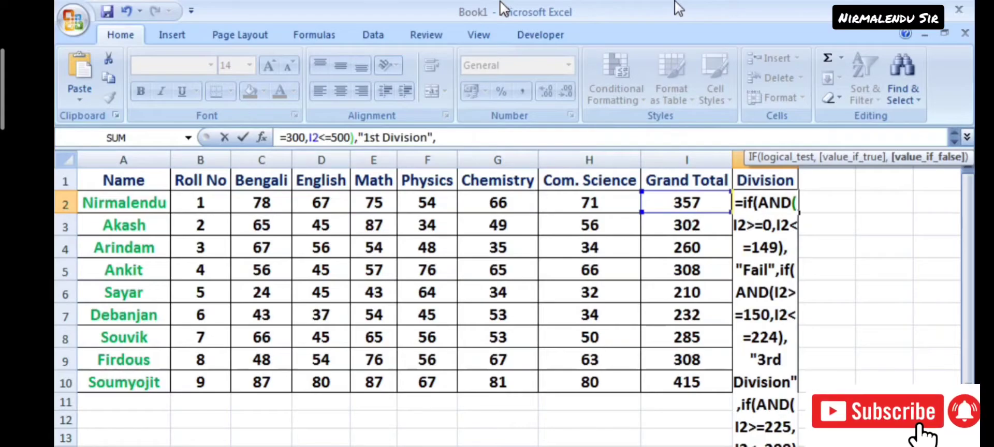
pyautogui.write('"')
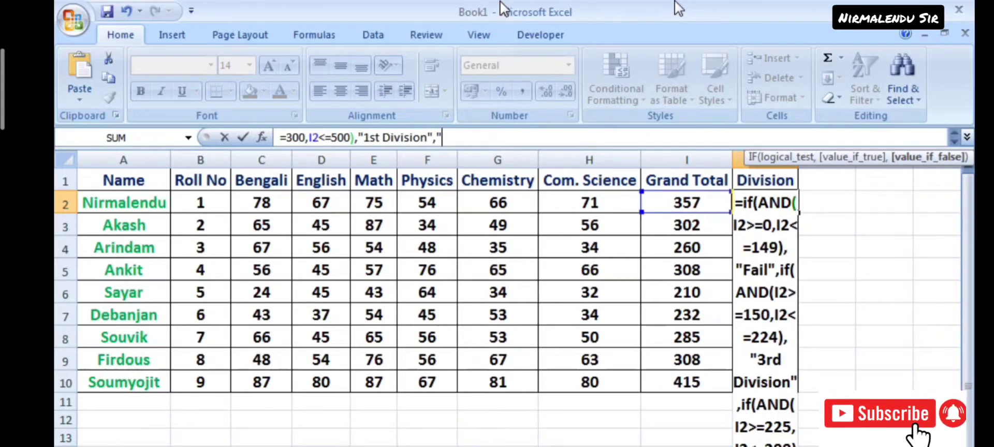
pyautogui.write('Invalid')
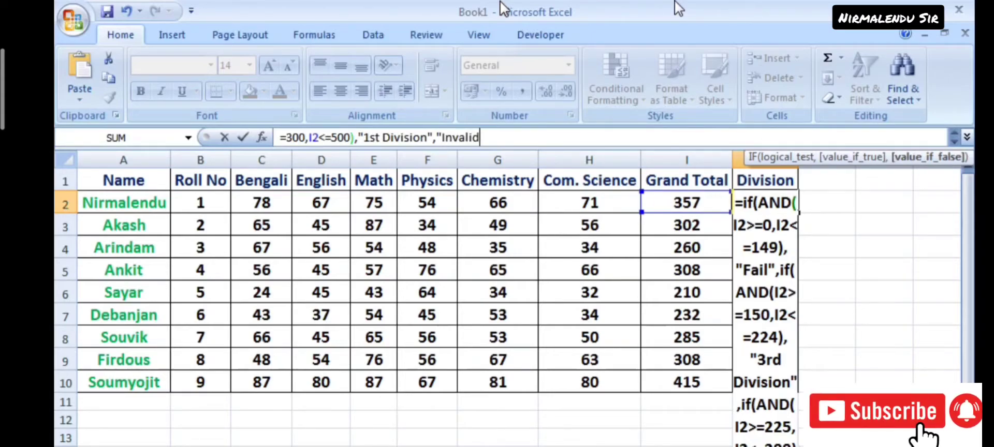
pyautogui.write(' Marks')
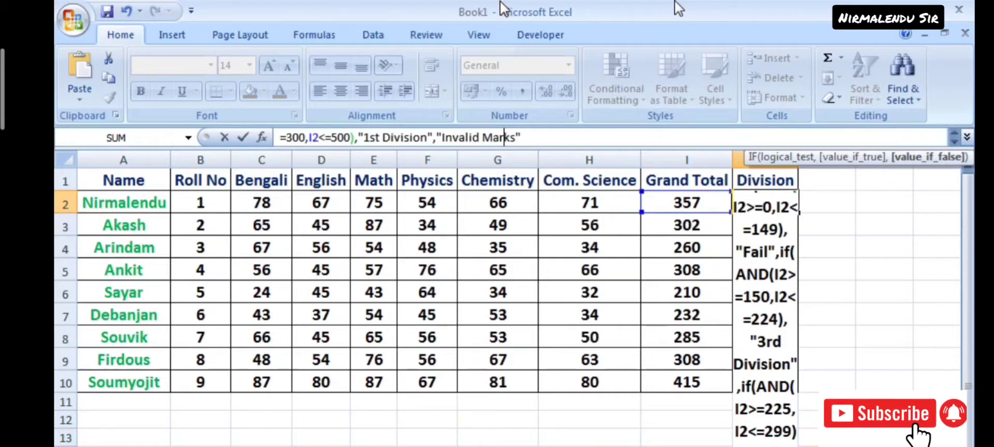
# - Go through the J2 formula from the first IF to the last to check how many IF functions need closing
pyautogui.press('Home')
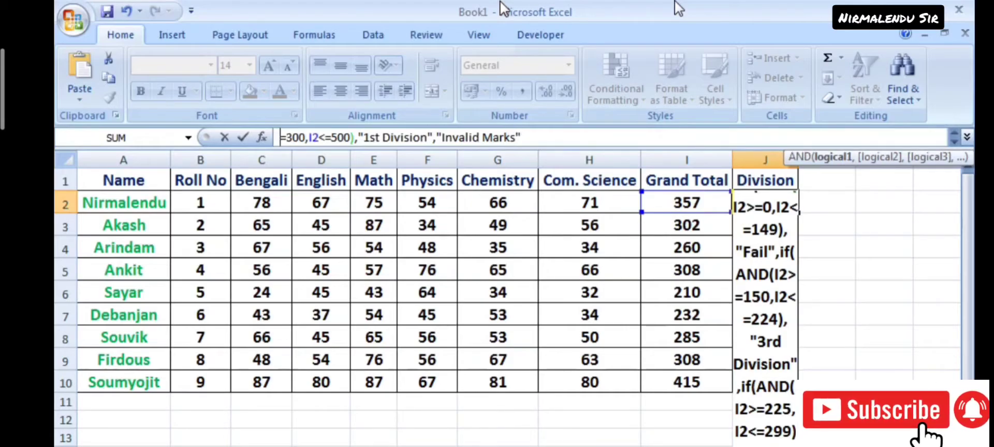
pyautogui.press('Left')
pyautogui.press('Left')
pyautogui.press('Left')
pyautogui.press('Left')
pyautogui.press('Left')
pyautogui.press('Left')
pyautogui.press('Left')
pyautogui.press('Left')
pyautogui.press('Left')
pyautogui.press('Left')
pyautogui.press('Left')
pyautogui.press('Left')
pyautogui.press('Left')
pyautogui.press('Left')
pyautogui.press('Left')
pyautogui.press('Left')
pyautogui.press('Left')
pyautogui.press('Left')
pyautogui.press('Left')
pyautogui.press('Left')
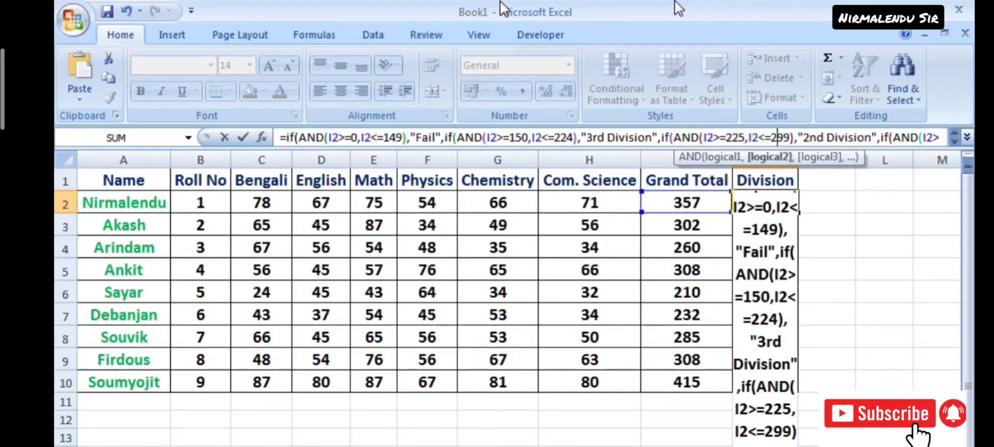
pyautogui.press('Left')
pyautogui.press('Left')
pyautogui.press('Left')
pyautogui.press('Left')
pyautogui.press('Left')
pyautogui.press('Left')
pyautogui.press('Left')
pyautogui.press('Left')
pyautogui.press('Left')
pyautogui.press('Left')
pyautogui.press('Left')
pyautogui.press('Left')
pyautogui.press('Left')
pyautogui.press('Left')
pyautogui.press('Left')
pyautogui.press('Left')
pyautogui.press('Left')
pyautogui.press('Left')
pyautogui.press('Left')
pyautogui.press('Left')
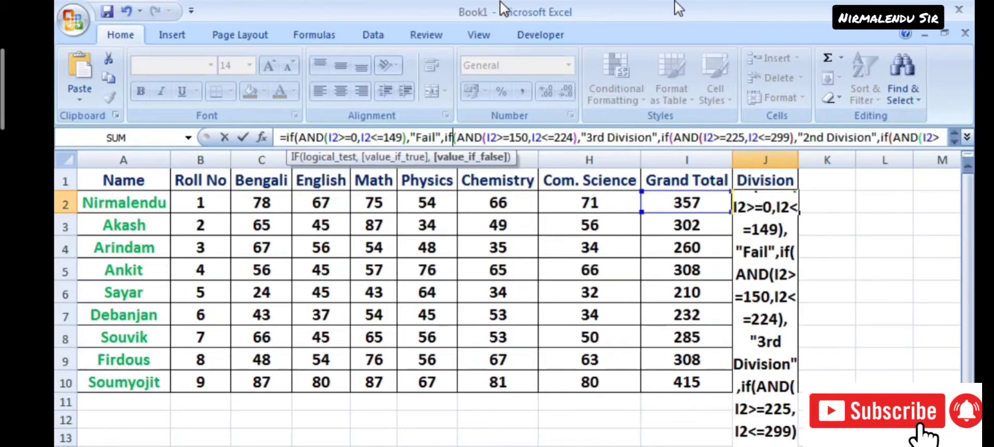
pyautogui.press('Left')
pyautogui.press('Left')
pyautogui.press('Left')
pyautogui.press('Left')
pyautogui.press('Left')
pyautogui.press('Left')
pyautogui.press('Left')
pyautogui.press('Left')
pyautogui.press('Left')
pyautogui.press('Left')
pyautogui.press('Left')
pyautogui.press('Left')
pyautogui.press('Left')
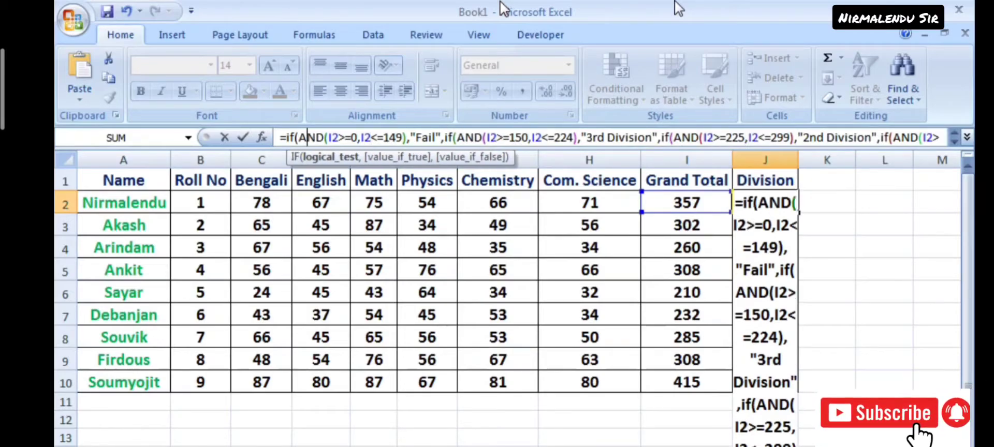
pyautogui.press('Right')
pyautogui.press('Right')
pyautogui.press('Right')
pyautogui.press('Right')
pyautogui.press('Right')
pyautogui.press('Right')
pyautogui.press('Right')
pyautogui.press('Right')
pyautogui.press('Right')
pyautogui.press('Right')
pyautogui.press('Right')
pyautogui.press('Right')
pyautogui.press('Right')
pyautogui.press('Right')
pyautogui.press('Right')
pyautogui.press('Right')
pyautogui.press('Right')
pyautogui.press('Right')
pyautogui.press('Right')
pyautogui.press('Right')
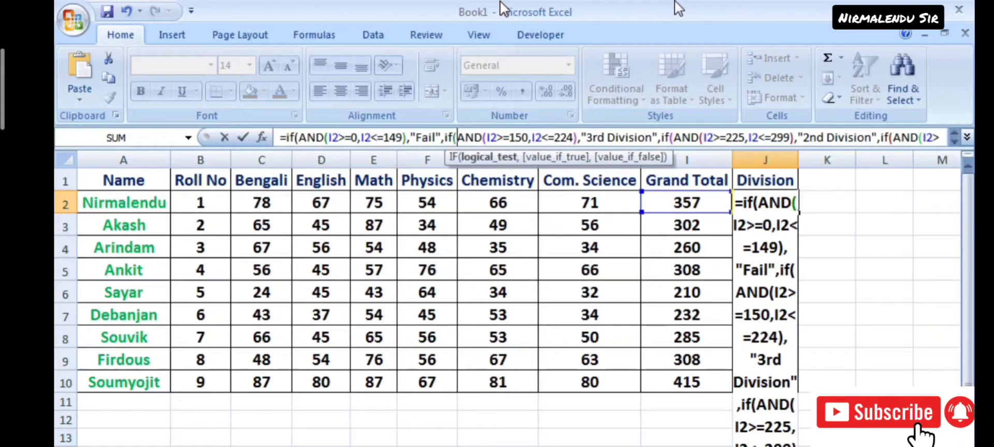
pyautogui.press('Right')
pyautogui.press('Right')
pyautogui.press('Right')
pyautogui.press('Right')
pyautogui.press('Right')
pyautogui.press('Right')
pyautogui.press('Right')
pyautogui.press('Right')
pyautogui.press('Right')
pyautogui.press('Right')
pyautogui.press('Right')
pyautogui.press('Right')
pyautogui.press('Right')
pyautogui.press('Right')
pyautogui.press('Right')
pyautogui.press('Right')
pyautogui.press('Right')
pyautogui.press('Right')
pyautogui.press('Right')
pyautogui.press('Right')
pyautogui.press('Right')
pyautogui.press('Right')
pyautogui.press('Right')
pyautogui.press('Right')
pyautogui.press('Right')
pyautogui.press('Right')
pyautogui.press('Right')
pyautogui.press('Right')
pyautogui.press('Right')
pyautogui.press('Right')
pyautogui.press('Right')
pyautogui.press('Right')
pyautogui.press('Right')
pyautogui.press('Right')
pyautogui.press('Right')
pyautogui.press('Right')
pyautogui.press('Right')
pyautogui.press('Right')
pyautogui.press('Right')
pyautogui.press('Right')
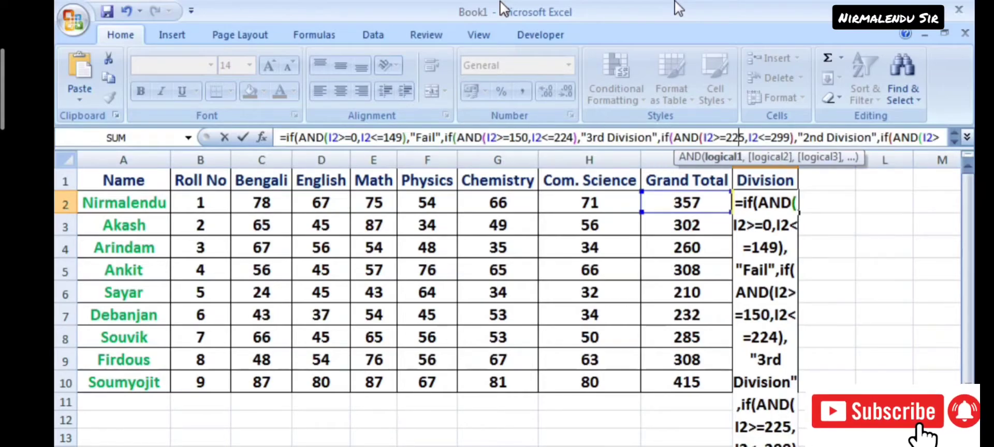
pyautogui.press('Right')
pyautogui.press('Right')
pyautogui.press('Right')
pyautogui.press('Right')
pyautogui.press('Right')
pyautogui.press('Right')
pyautogui.press('Right')
pyautogui.press('Right')
pyautogui.press('Right')
pyautogui.press('Right')
pyautogui.press('Right')
pyautogui.press('Right')
pyautogui.press('Right')
pyautogui.press('Right')
pyautogui.press('Right')
pyautogui.press('Right')
pyautogui.press('Right')
pyautogui.press('Right')
pyautogui.press('Right')
pyautogui.press('Right')
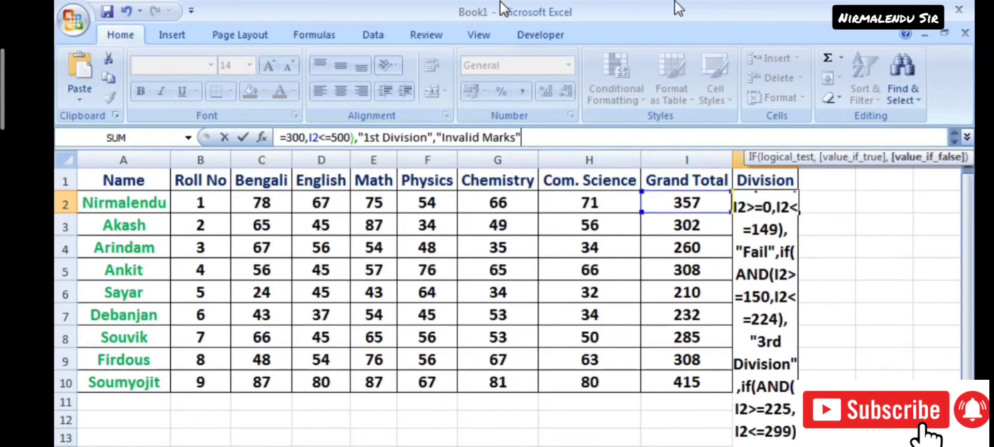
# - Close the nested IF functions with parentheses after "Invalid Marks", enter the J2 formula and autofit column J
pyautogui.write(')))')
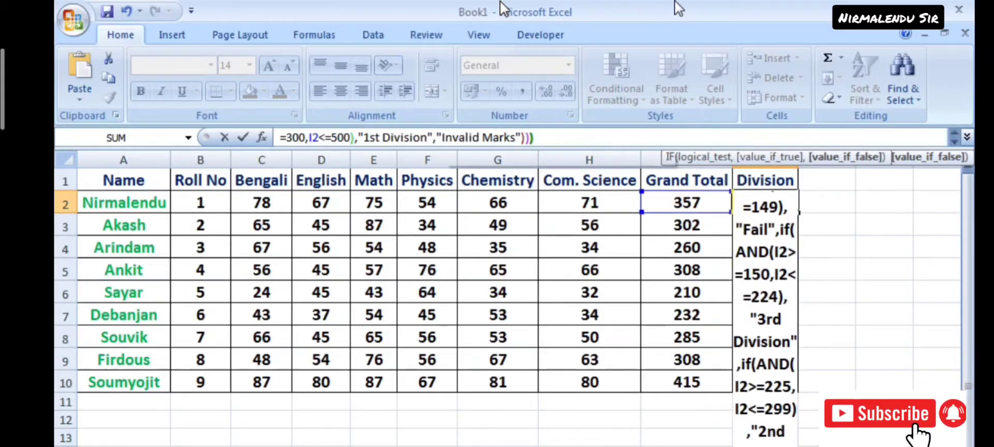
pyautogui.press('Return')
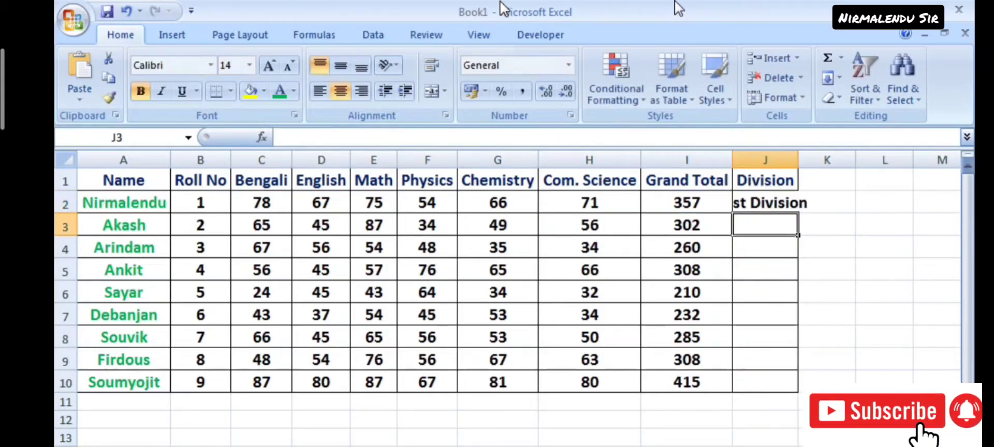
pyautogui.doubleClick(797, 166)
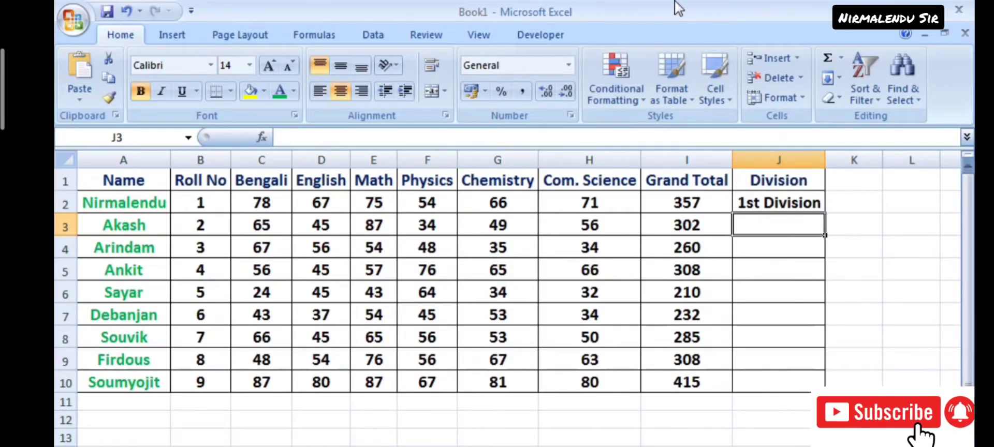
# - Switch to the Word document with the division range table and place its reduced window over the middle of the marksheet
pyautogui.hotkey('alt', 'Tab')
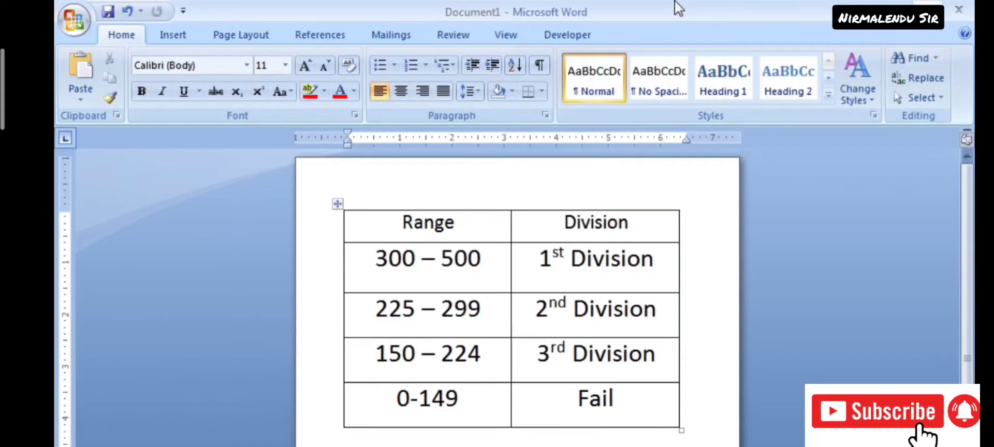
pyautogui.click(928, 9)
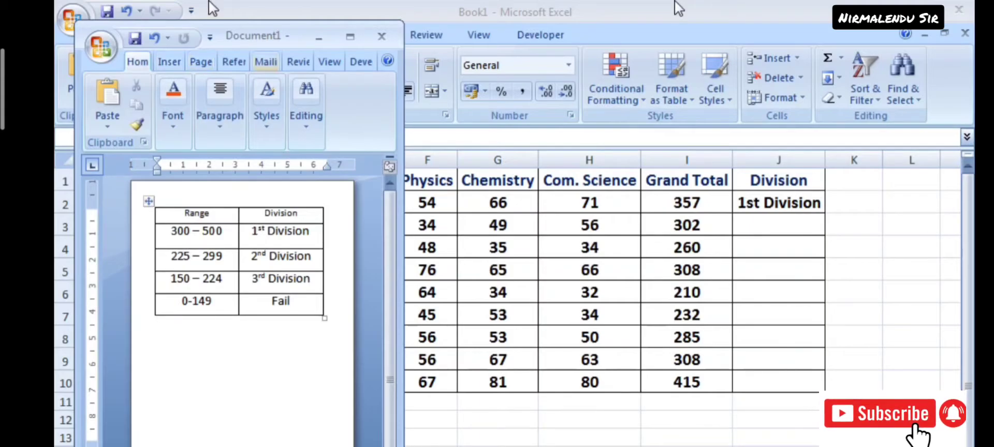
pyautogui.moveTo(231, 21); pyautogui.dragTo(213, 318)
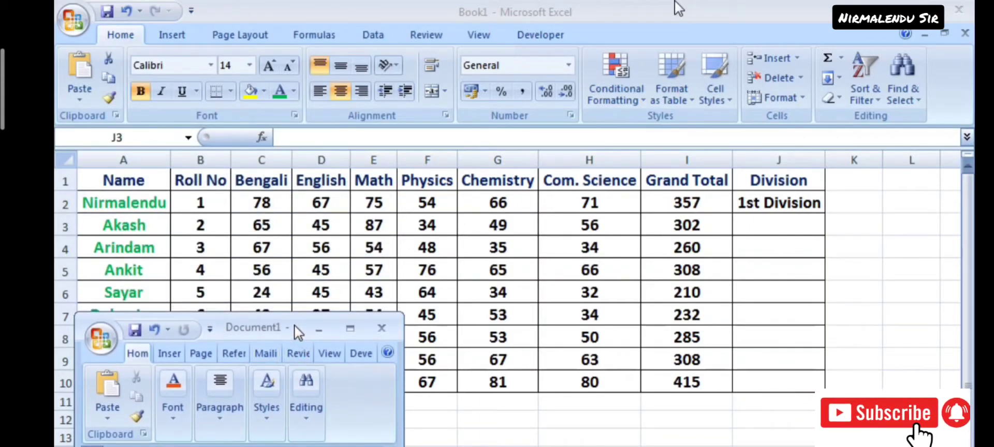
pyautogui.moveTo(294, 325); pyautogui.dragTo(527, 77)
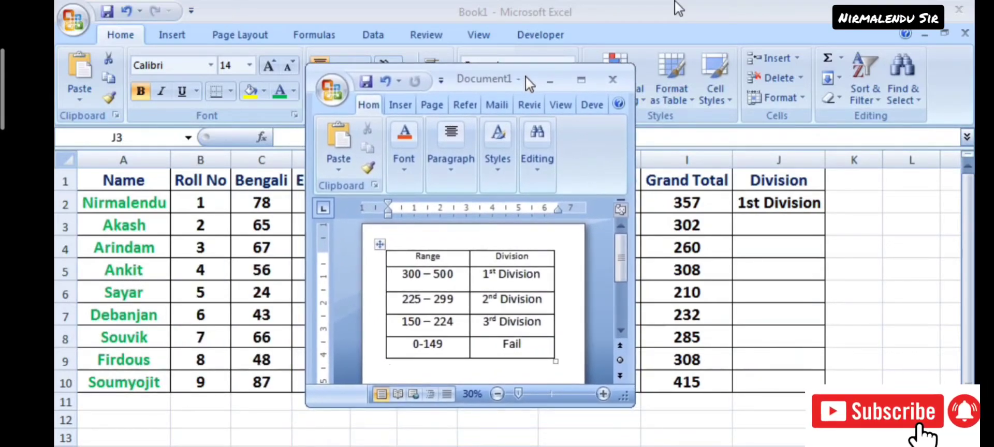
# - Return to the Excel marksheet and fill the J2 division formula down through J10
pyautogui.click(757, 222)
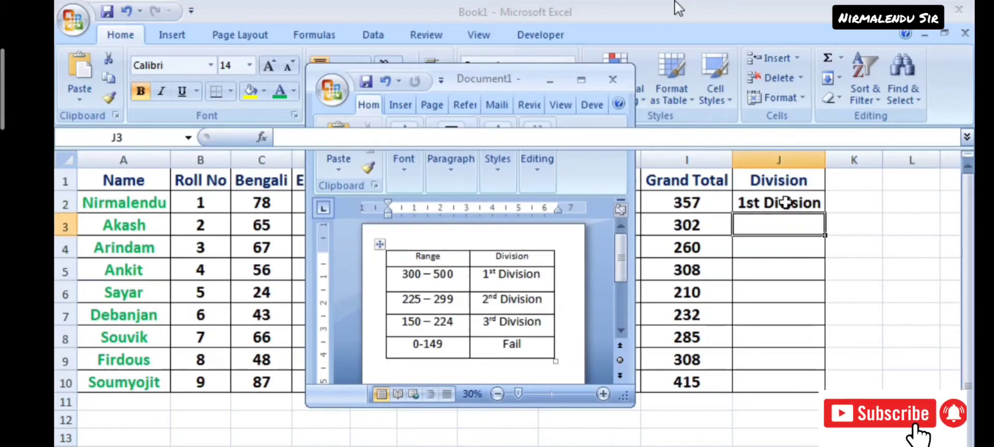
pyautogui.click(816, 206)
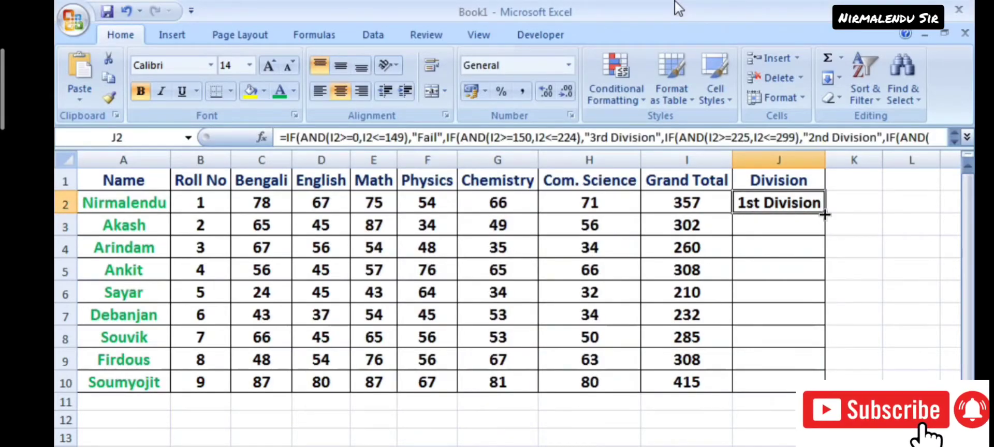
pyautogui.moveTo(825, 213); pyautogui.dragTo(845, 387)
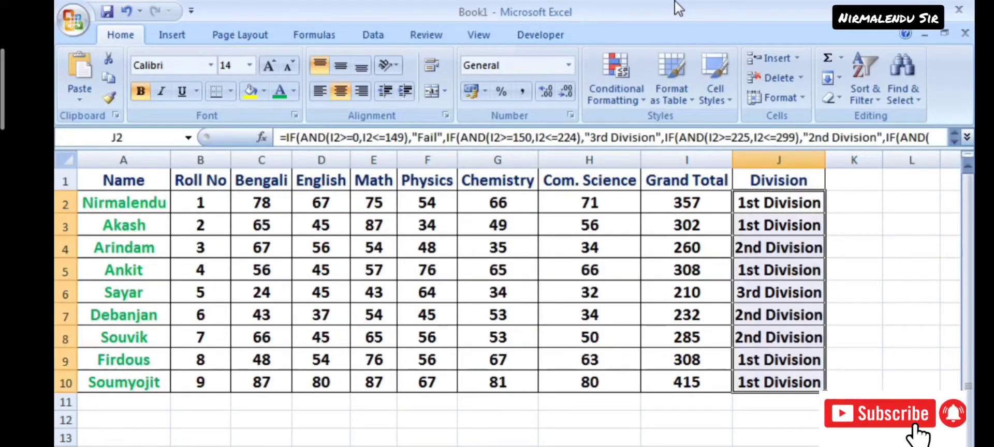
# - Bring up the Word range table to compare it with the filled divisions, then minimize it to return to Excel
pyautogui.hotkey('alt', 'Tab')
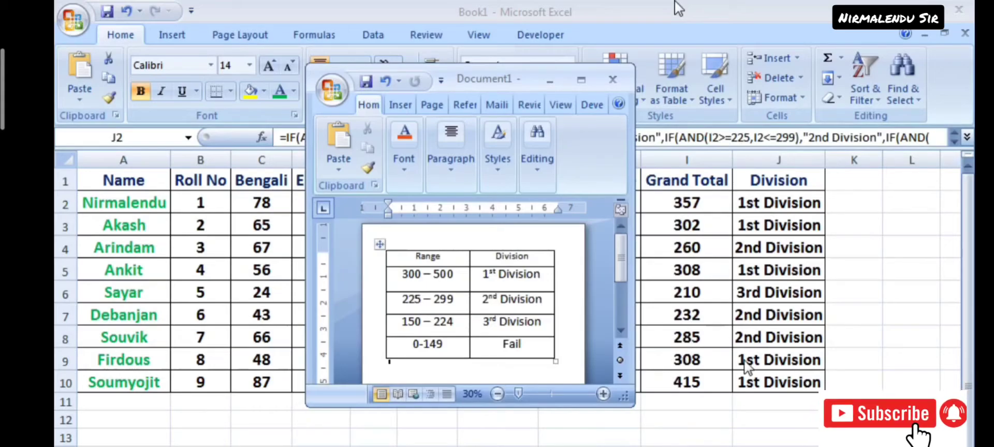
pyautogui.click(550, 84)
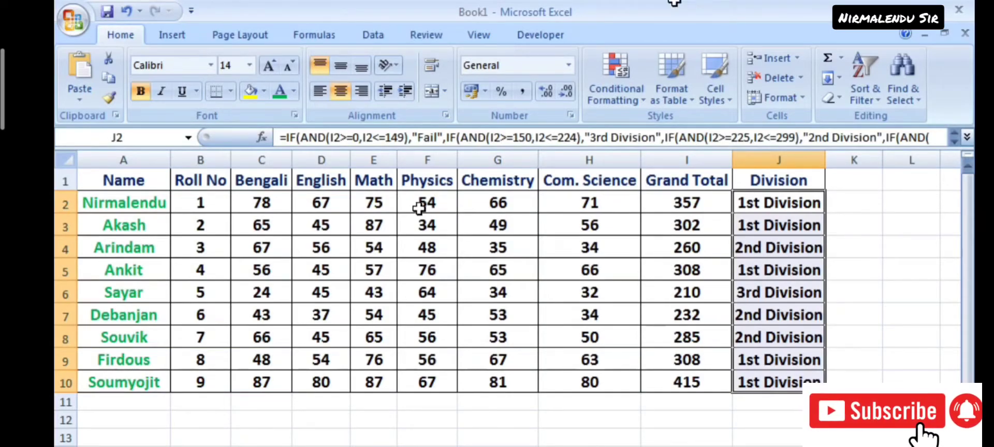
# - Set the Bengali mark in C10 to 187 to test the formula with an out-of-range grand total
pyautogui.click(278, 202)
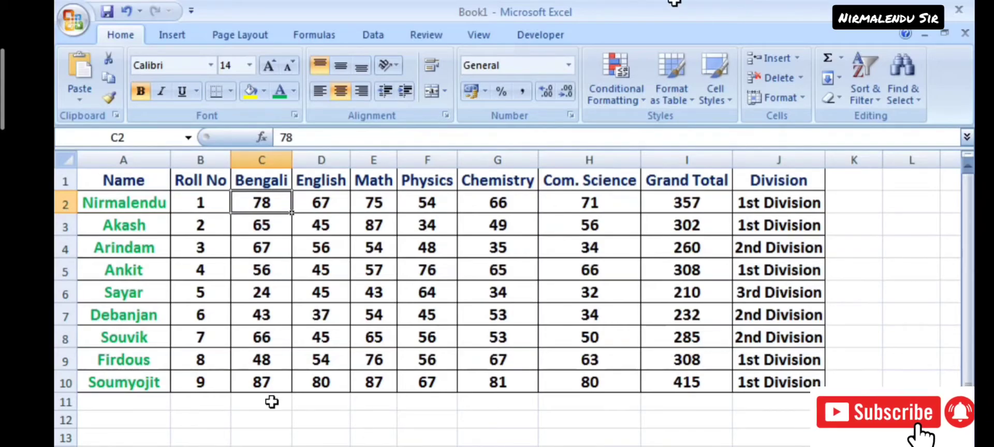
pyautogui.doubleClick(247, 382)
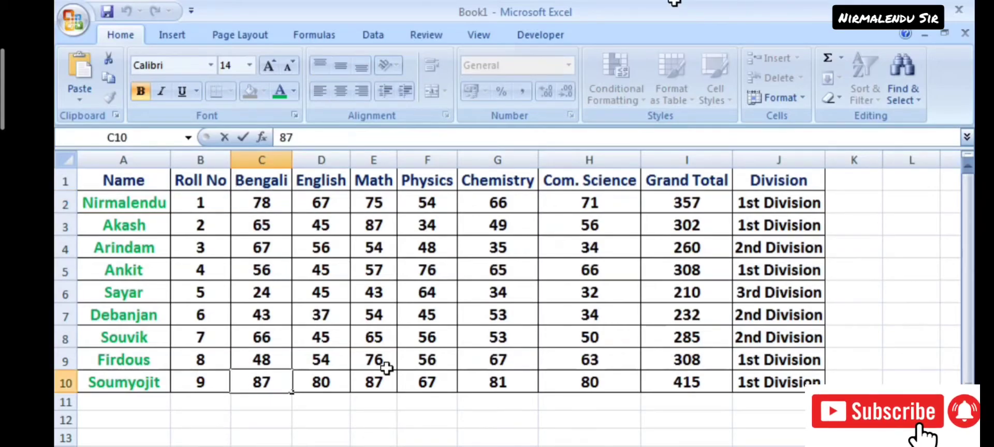
pyautogui.write('1')
pyautogui.click(348, 376)
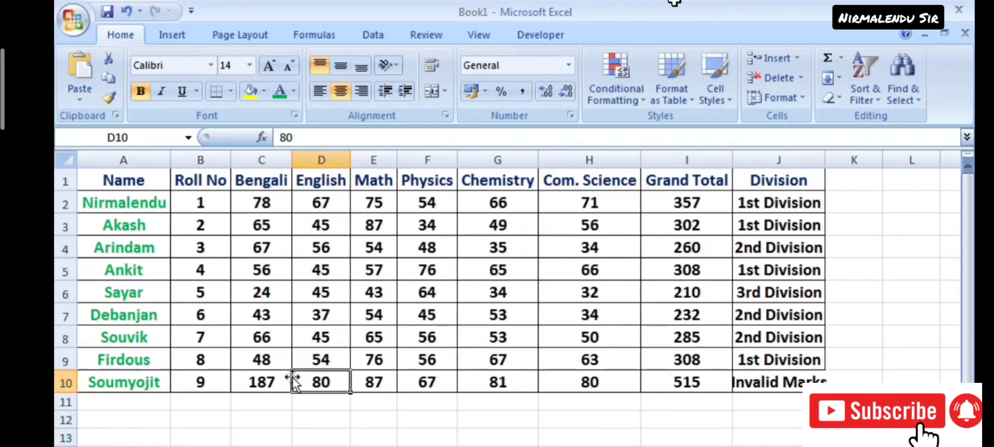
# - Set the Bengali mark in C10 back to 87
pyautogui.click(267, 381)
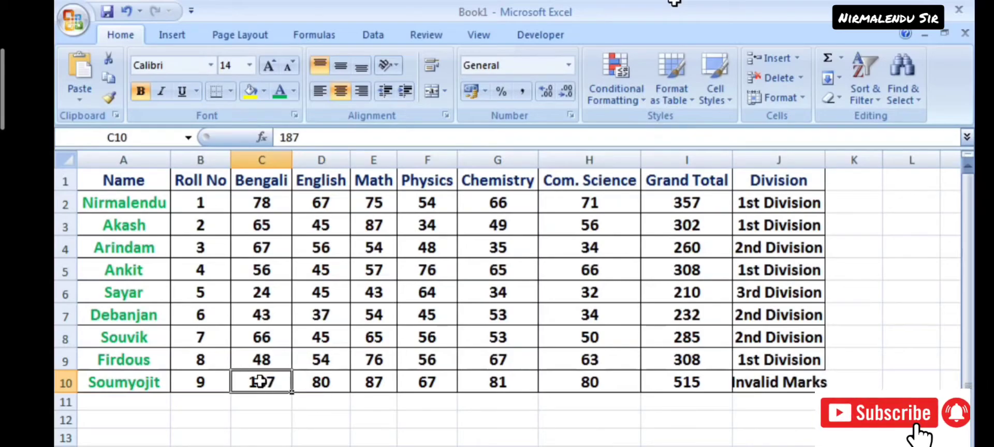
pyautogui.doubleClick(260, 381)
pyautogui.press('BackSpace')
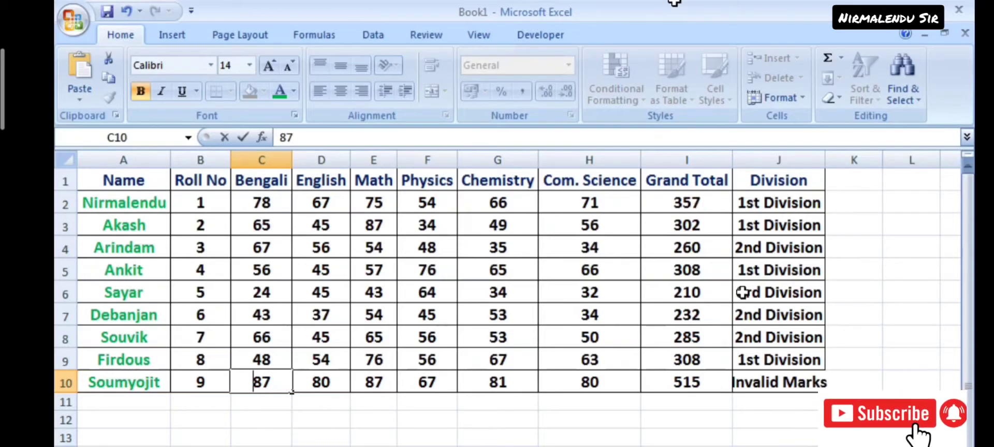
# - Set the row 3 marks to Bengali 34, Math 22, Chemistry 10 and Com. Science 12 to test the division formula
pyautogui.click(268, 224)
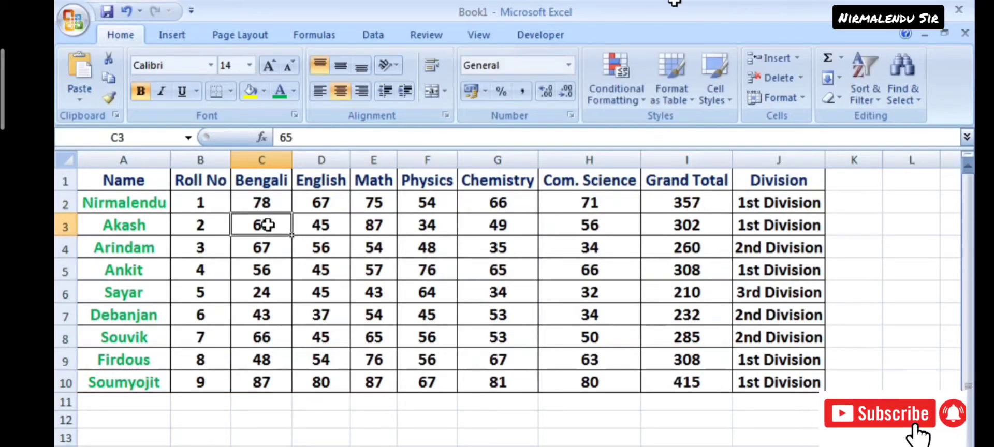
pyautogui.write('34')
pyautogui.press('Tab')
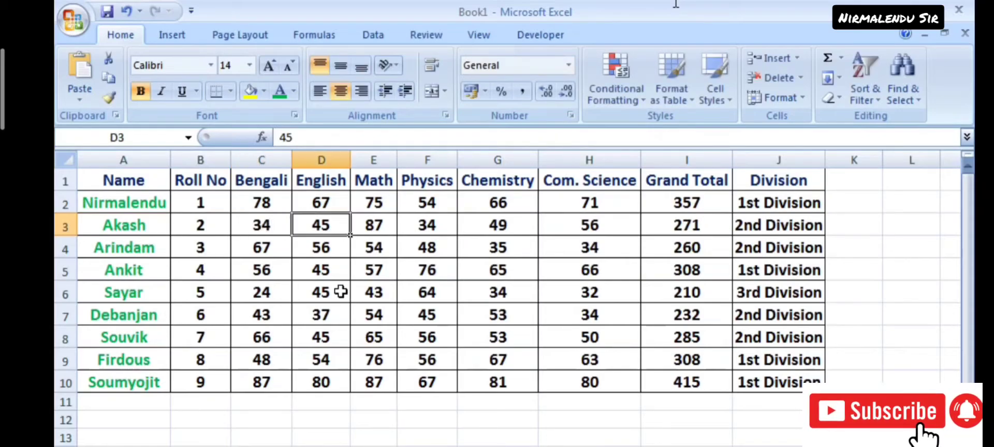
pyautogui.click(378, 231)
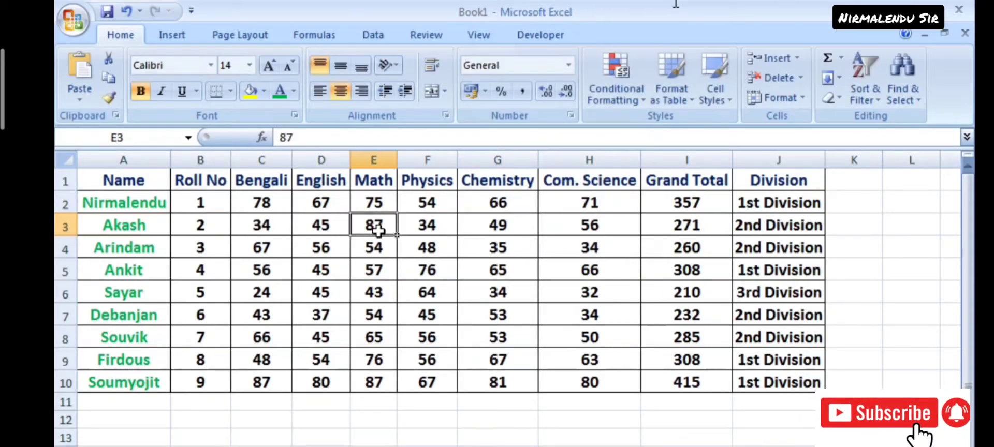
pyautogui.write('22')
pyautogui.press('Tab')
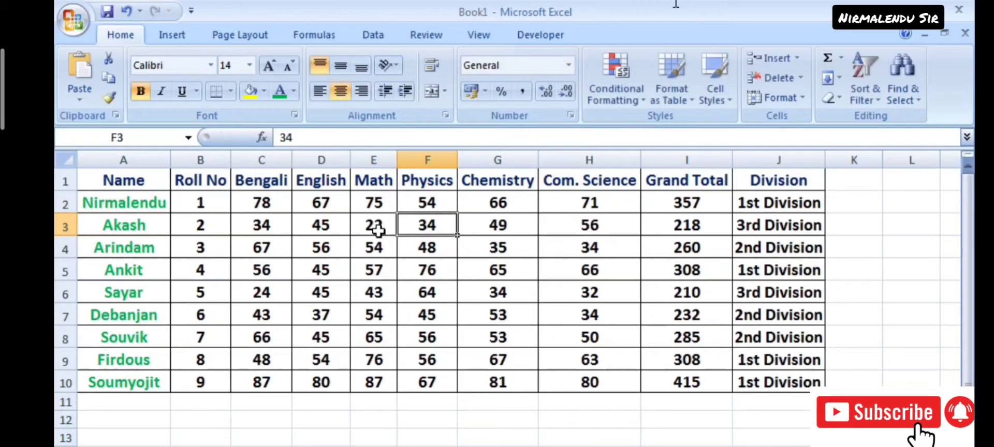
pyautogui.click(469, 232)
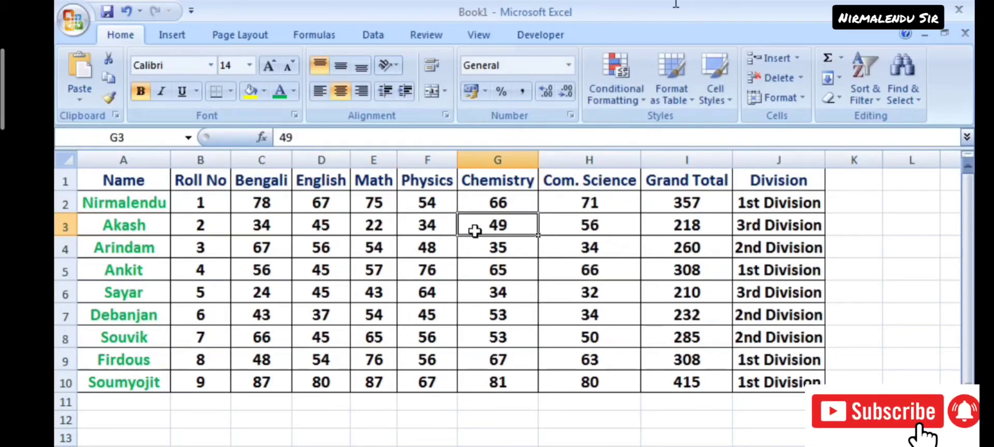
pyautogui.write('10')
pyautogui.press('Tab')
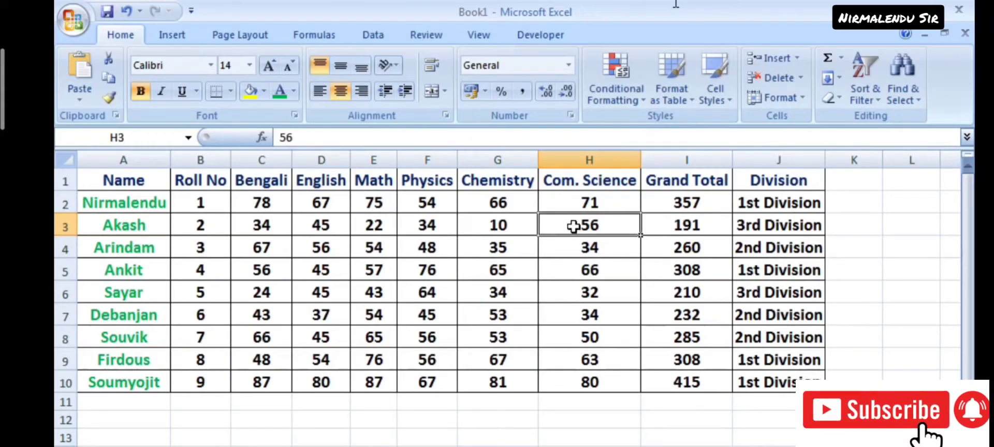
pyautogui.write('12')
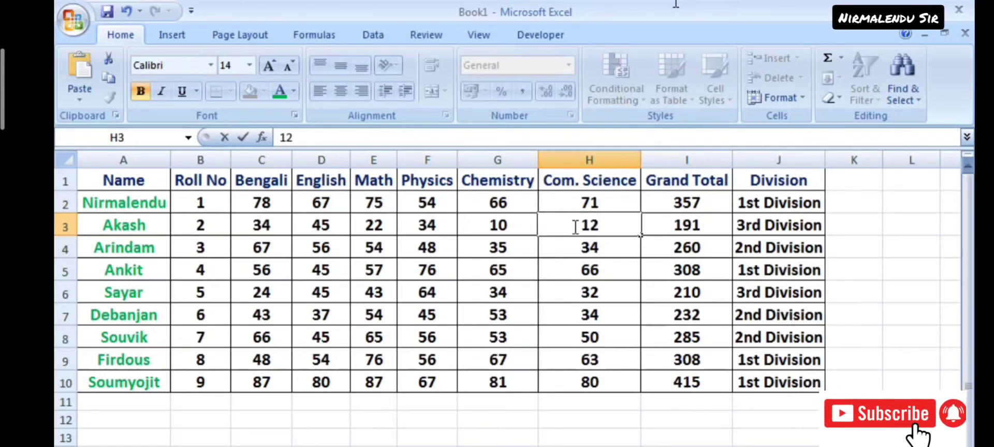
pyautogui.press('Tab')
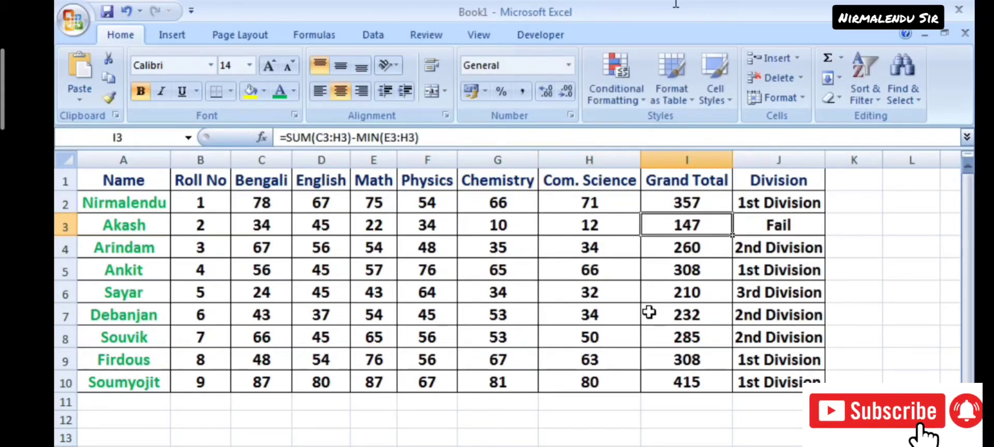
# - Set the Com. Science mark in H6 to 76 to test the division formula on that row
pyautogui.click(605, 297)
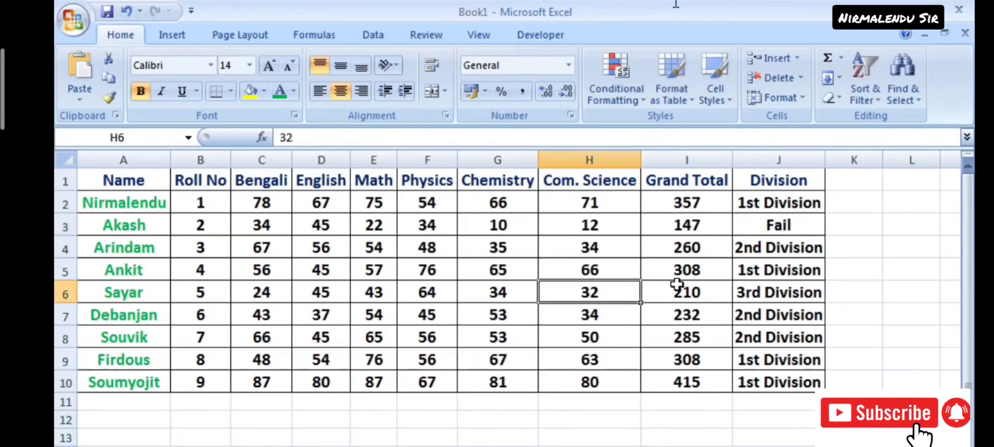
pyautogui.write('76')
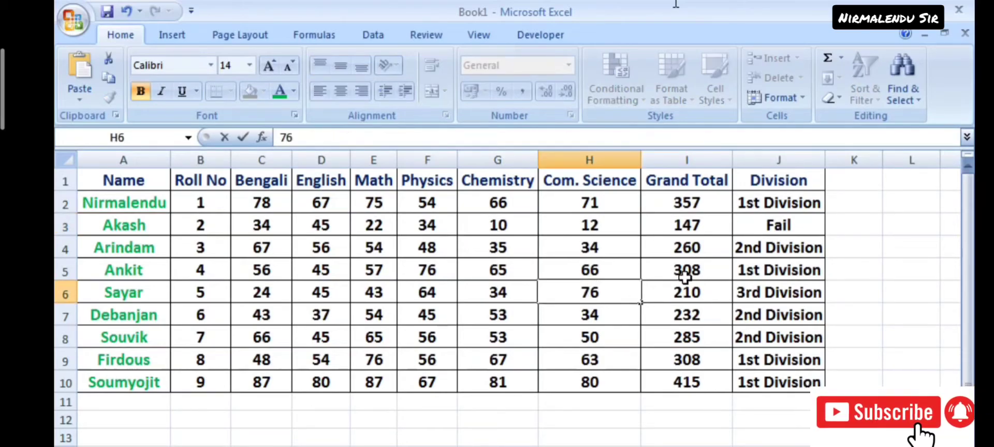
pyautogui.click(686, 284)
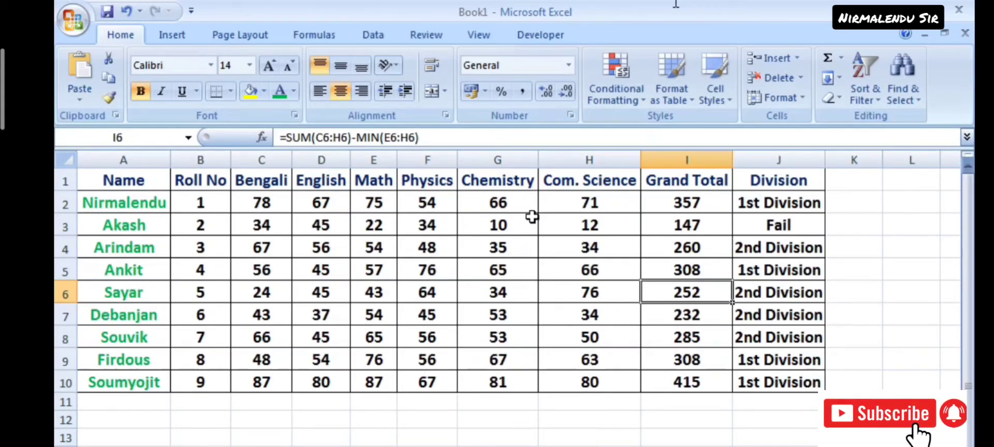
# - Add the column heading "4th sub" in K1, formatted bold at size 14
pyautogui.click(788, 208)
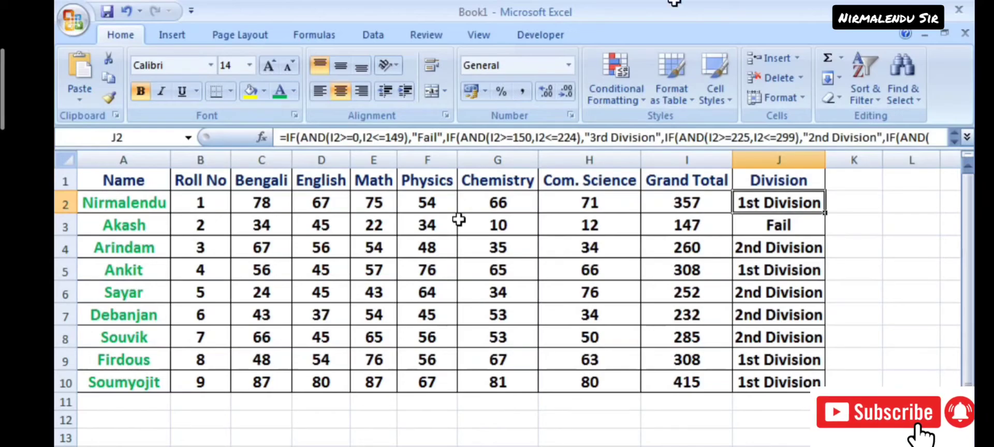
pyautogui.click(678, 200)
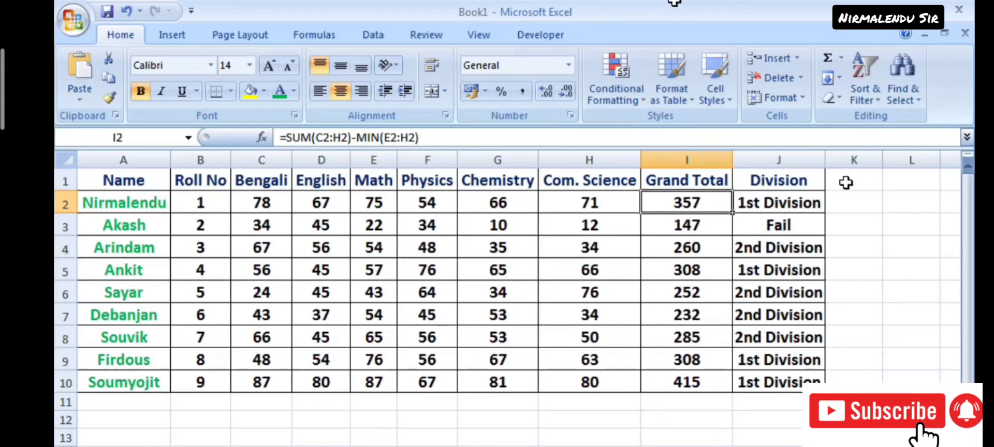
pyautogui.click(846, 183)
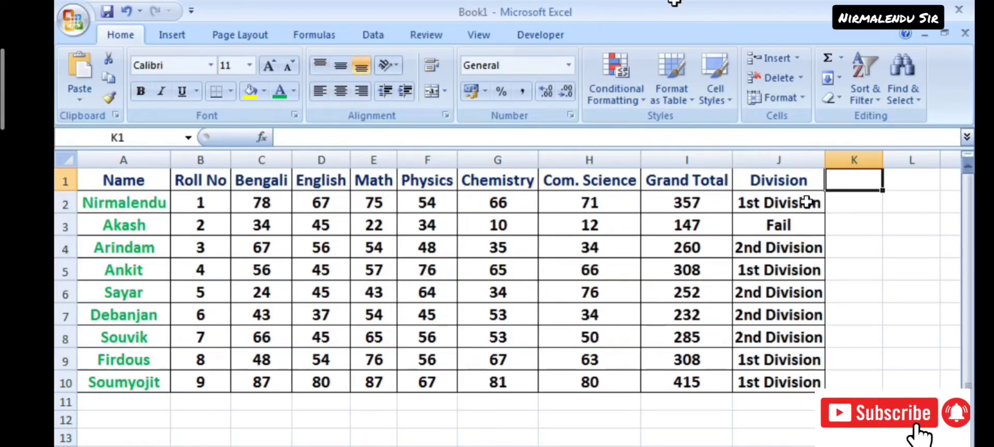
pyautogui.write('4th sub')
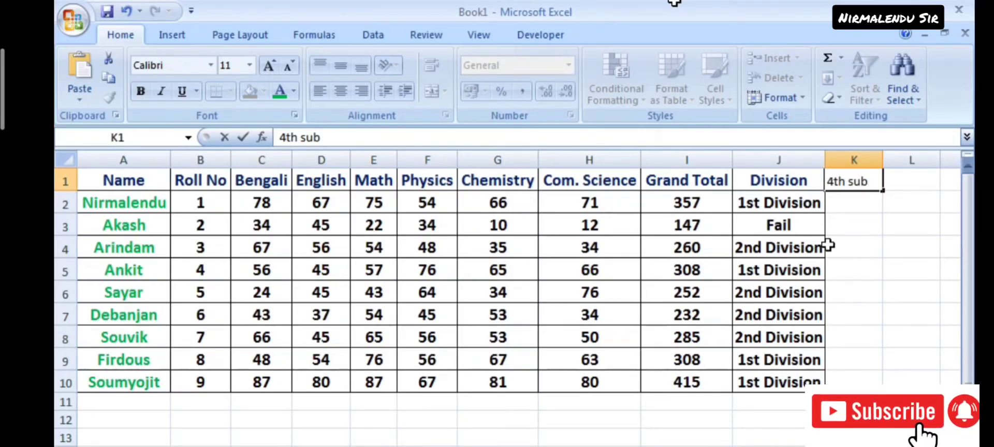
pyautogui.click(270, 66)
pyautogui.click(269, 67)
pyautogui.click(139, 92)
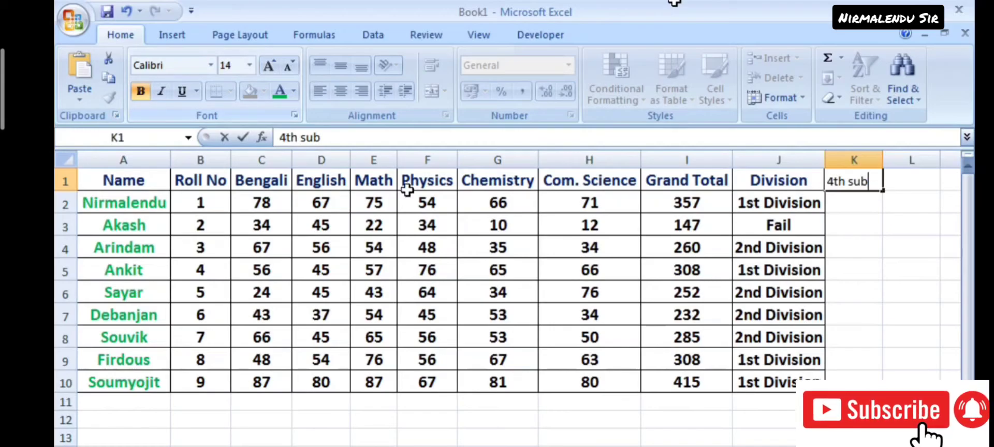
pyautogui.click(878, 269)
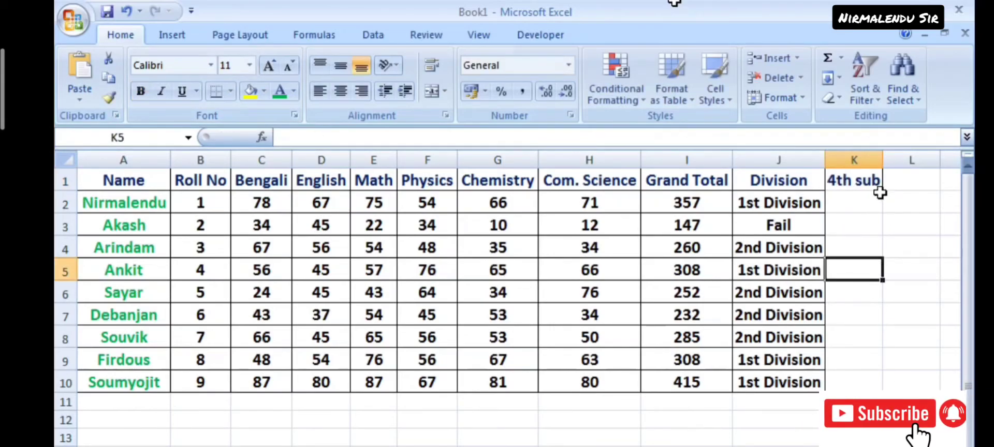
# - Apply outline and inside borders to the 4th sub column, K1:K10
pyautogui.moveTo(857, 184); pyautogui.dragTo(845, 381)
pyautogui.rightClick(845, 381)
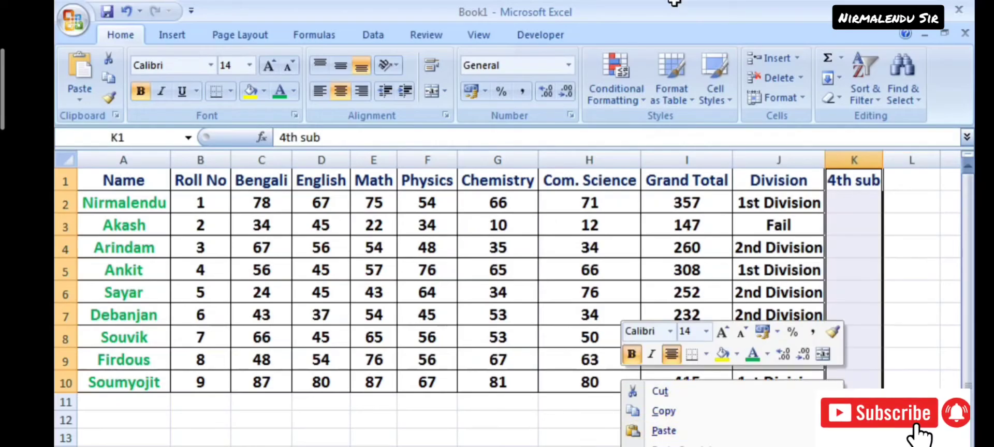
pyautogui.press('f')
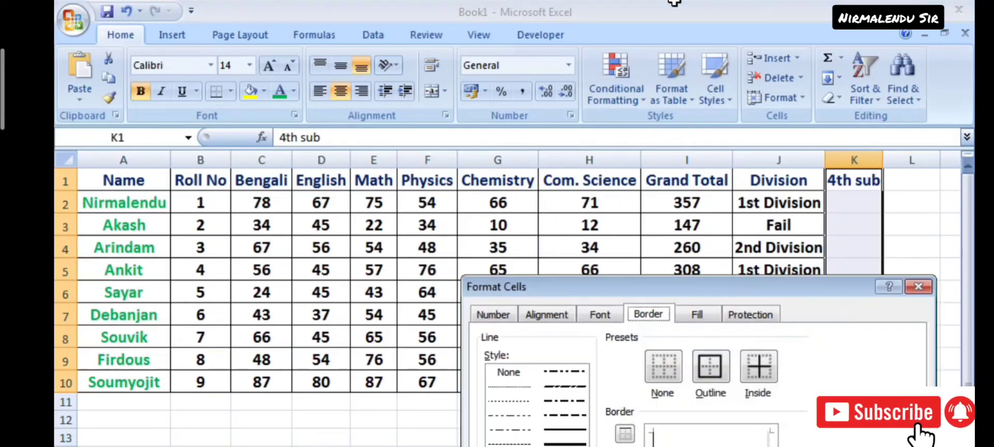
pyautogui.moveTo(707, 290); pyautogui.dragTo(617, 131)
pyautogui.click(623, 206)
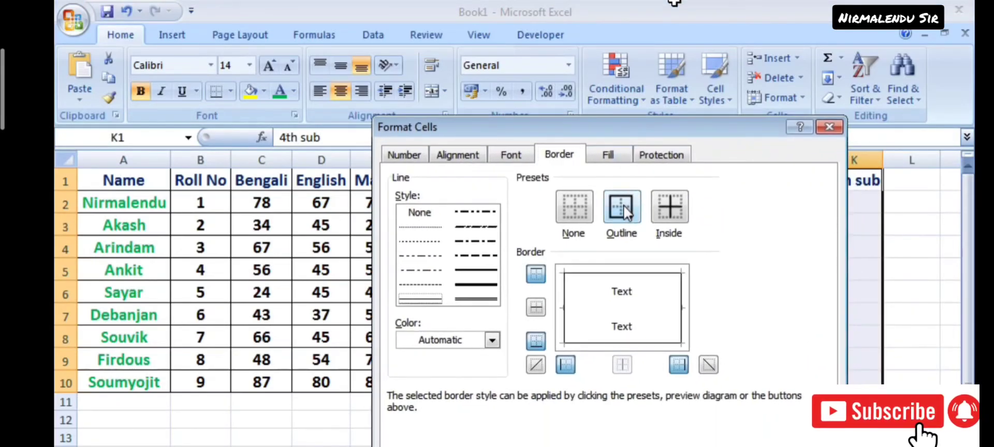
pyautogui.click(680, 213)
pyautogui.click(475, 270)
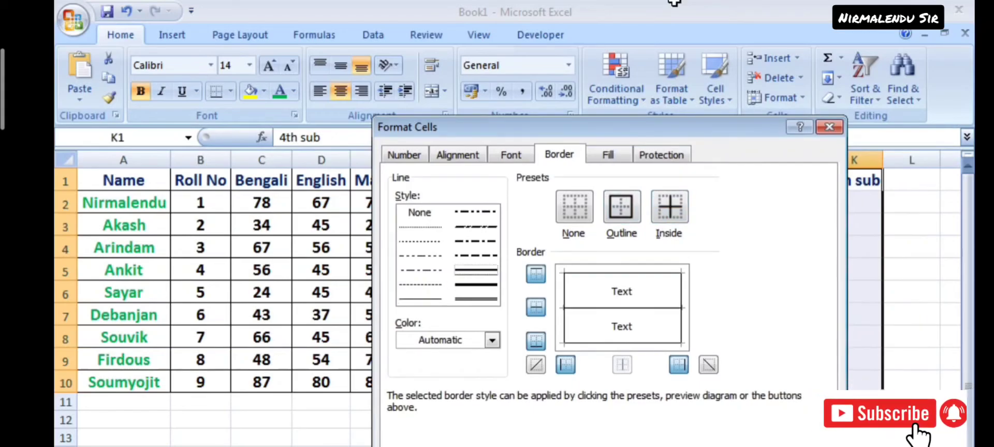
pyautogui.press('Return')
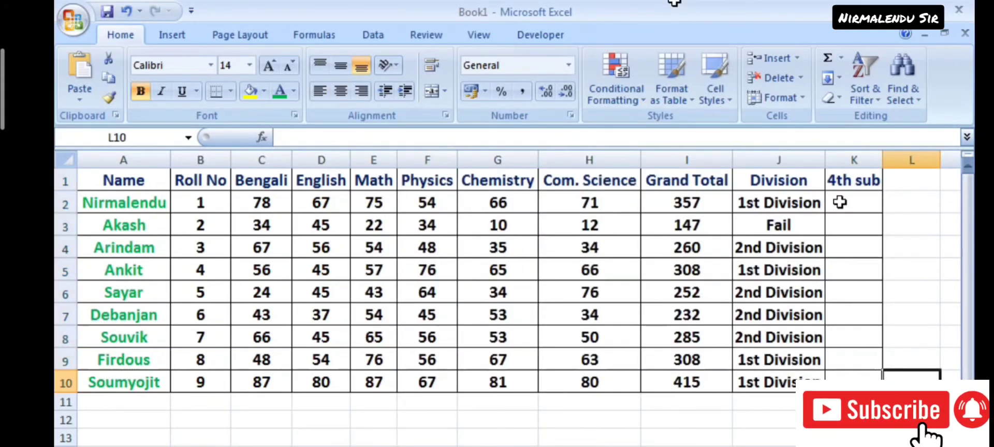
# - Enter the formula =MIN(E2:H2) in K2 to find the lowest mark from Math through Com. Science
pyautogui.click(840, 202)
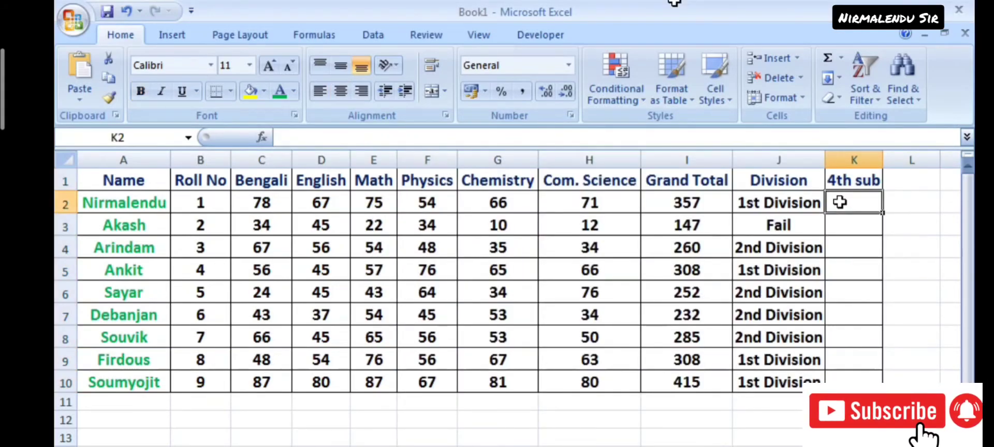
pyautogui.click(380, 139)
pyautogui.write('=m')
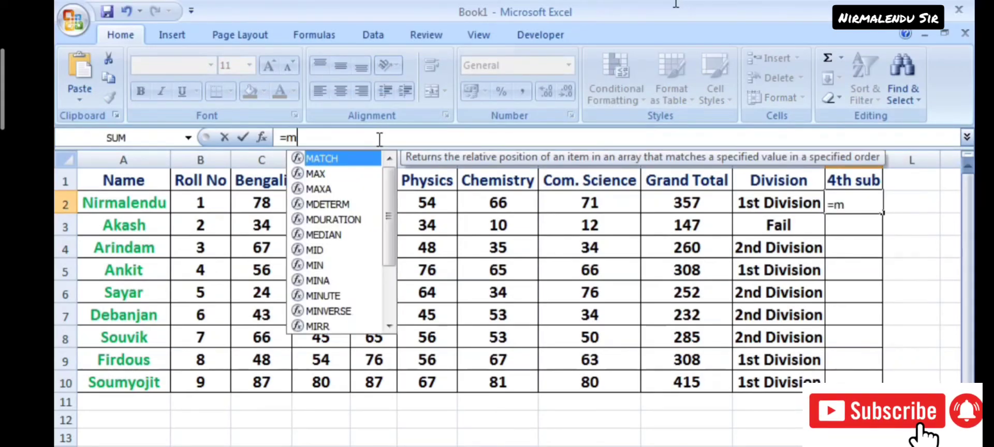
pyautogui.write('in(')
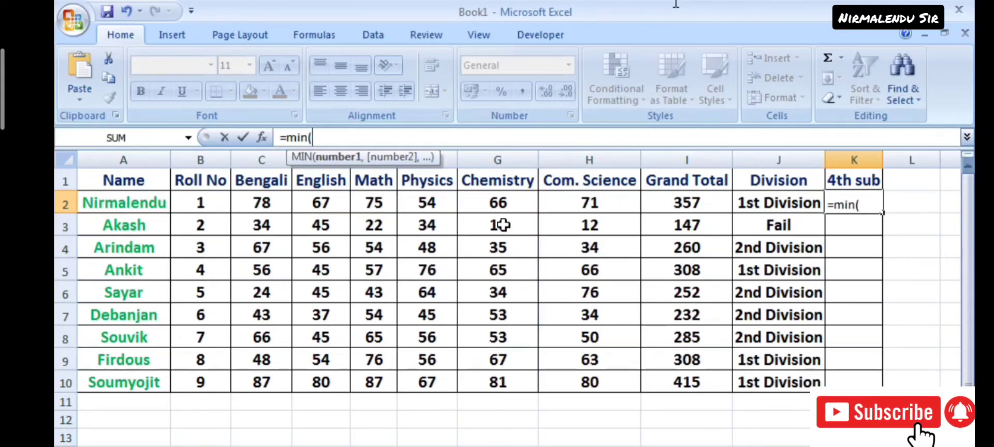
pyautogui.moveTo(376, 201); pyautogui.dragTo(611, 200)
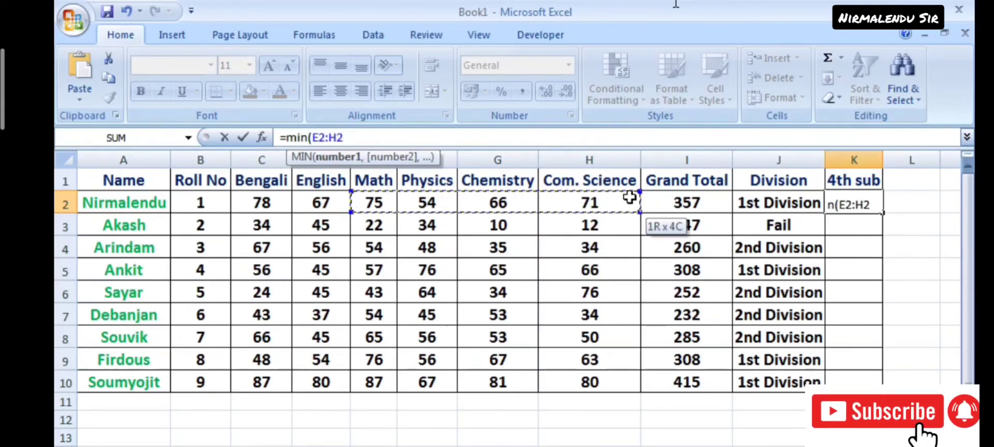
pyautogui.write(')')
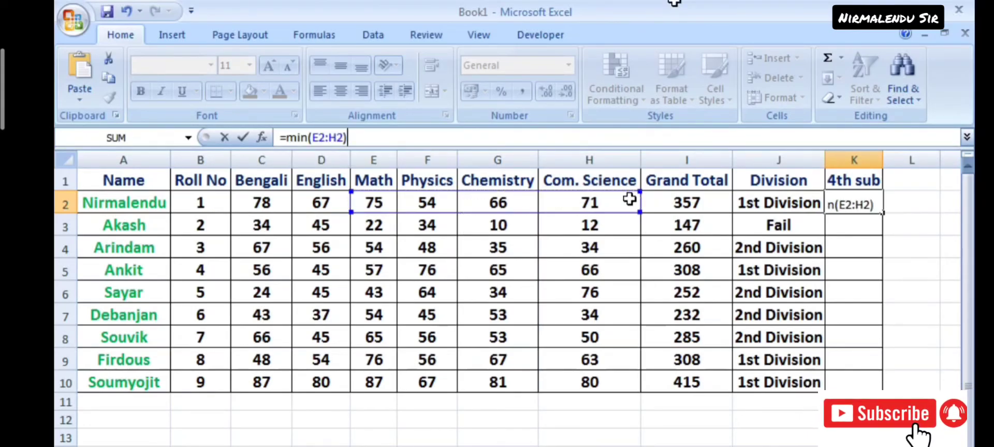
pyautogui.press('Return')
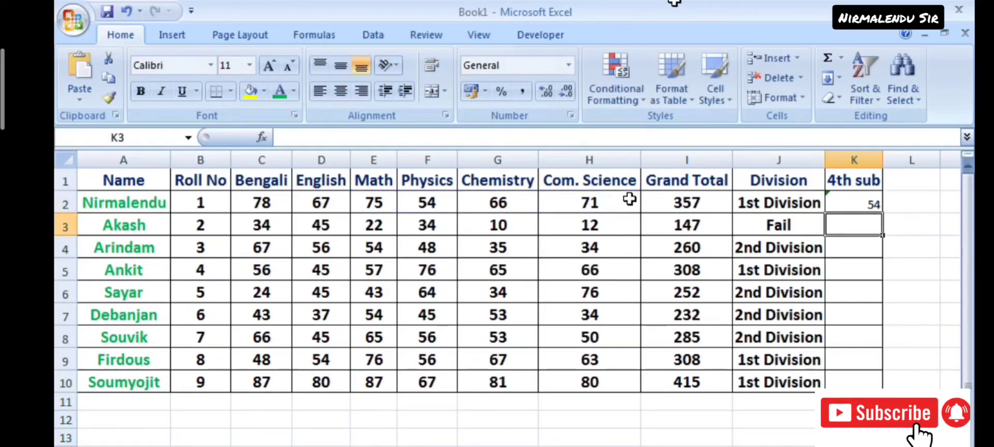
# - Make K2 bold and fill its MIN formula down through K10
pyautogui.click(876, 201)
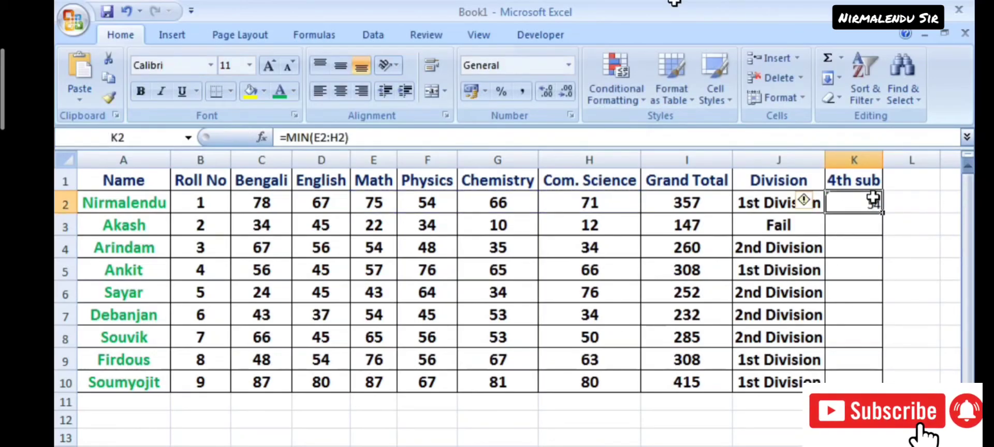
pyautogui.click(141, 92)
pyautogui.click(913, 239)
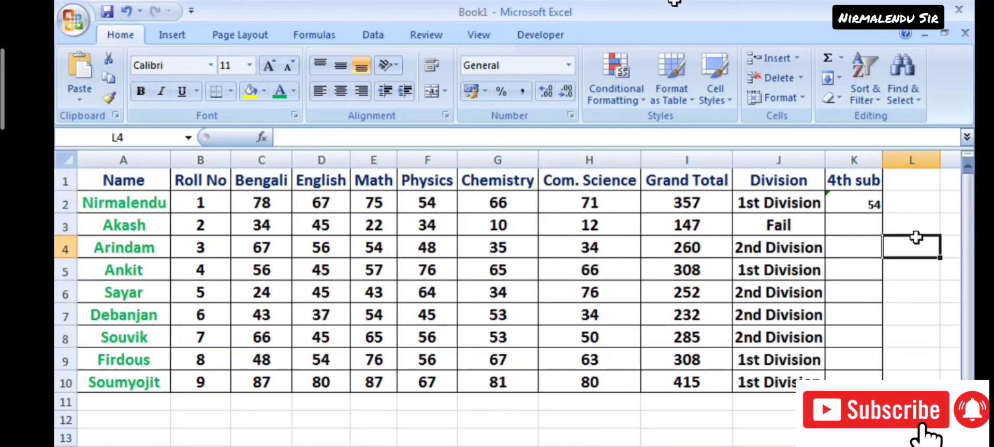
pyautogui.click(873, 205)
pyautogui.moveTo(883, 213); pyautogui.dragTo(895, 386)
pyautogui.click(912, 360)
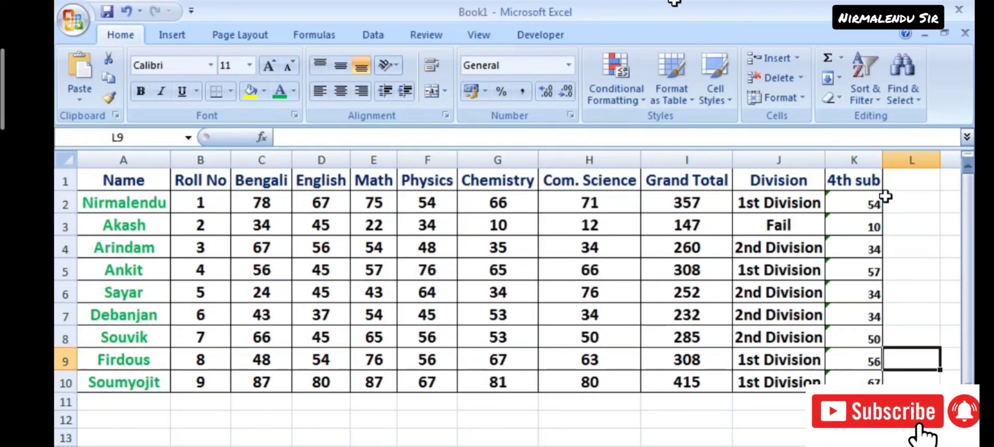
# - Color the 4th sub values in K2:K10 red and center them horizontally
pyautogui.moveTo(870, 200); pyautogui.dragTo(876, 382)
pyautogui.click(294, 91)
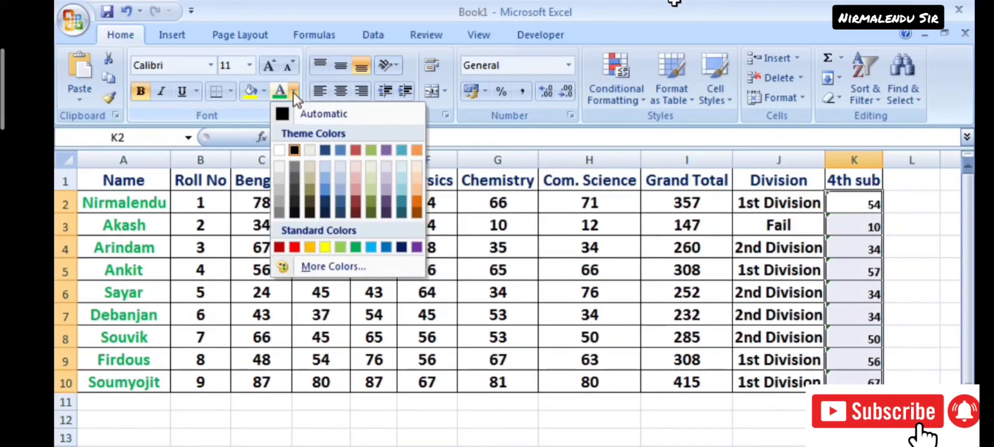
pyautogui.click(294, 247)
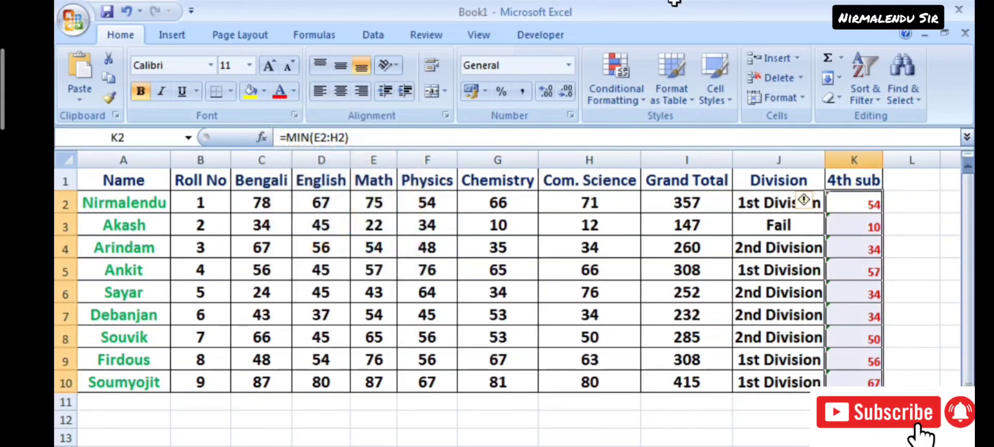
pyautogui.click(340, 92)
pyautogui.click(686, 445)
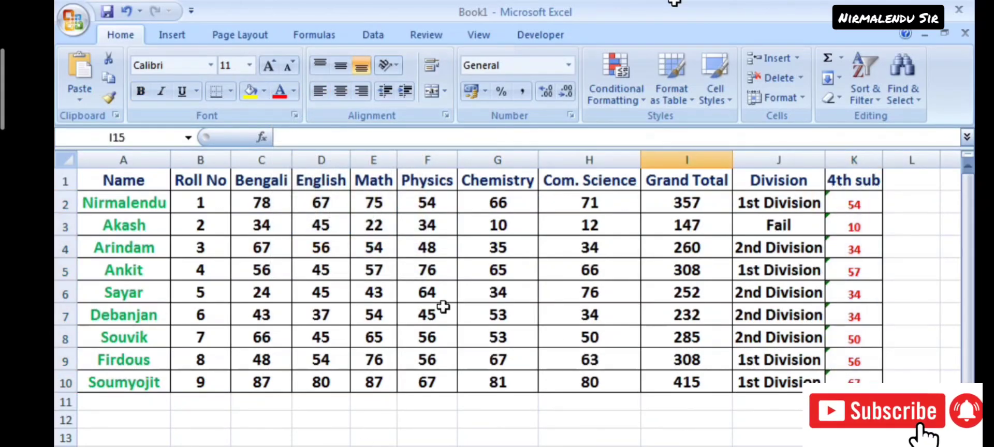